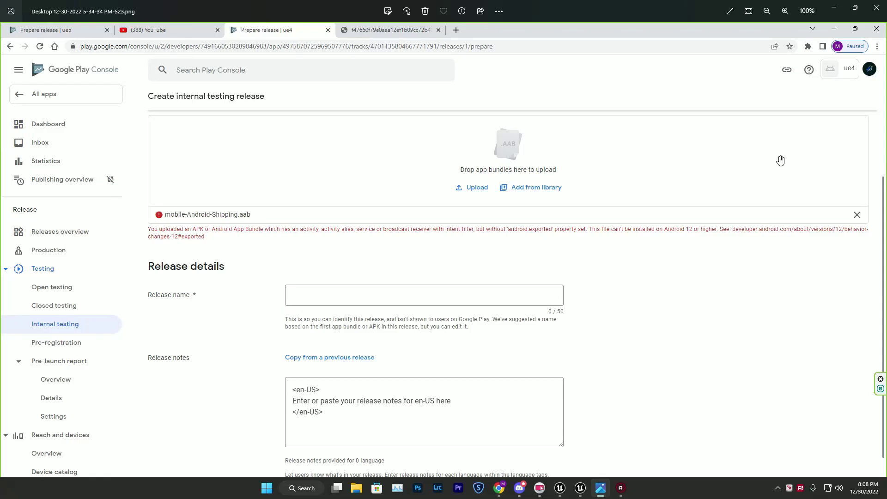
- Zoom into the Play Console screenshot to read the android:exported error, then show the Android 12 docs
{"action": "scroll", "coordinate": [727, 277], "scroll_direction": "up", "scroll_amount": 3}
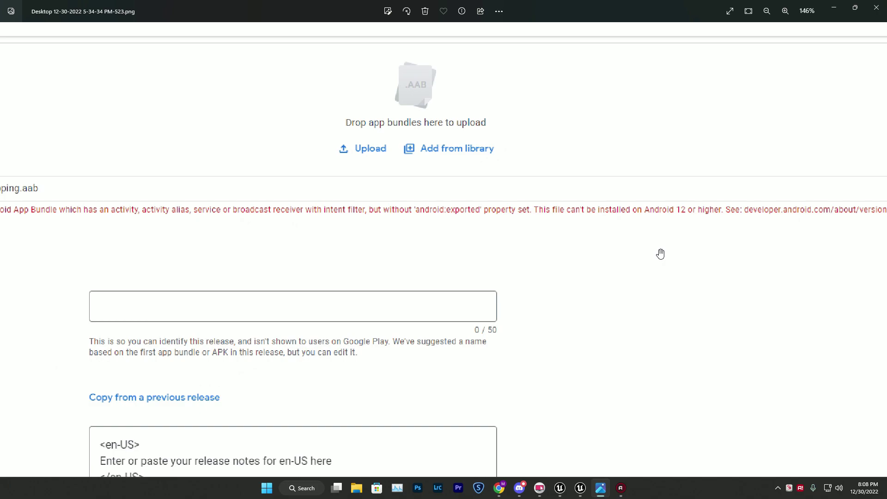
{"action": "left_click_drag", "start_coordinate": [661, 254], "coordinate": [596, 275]}
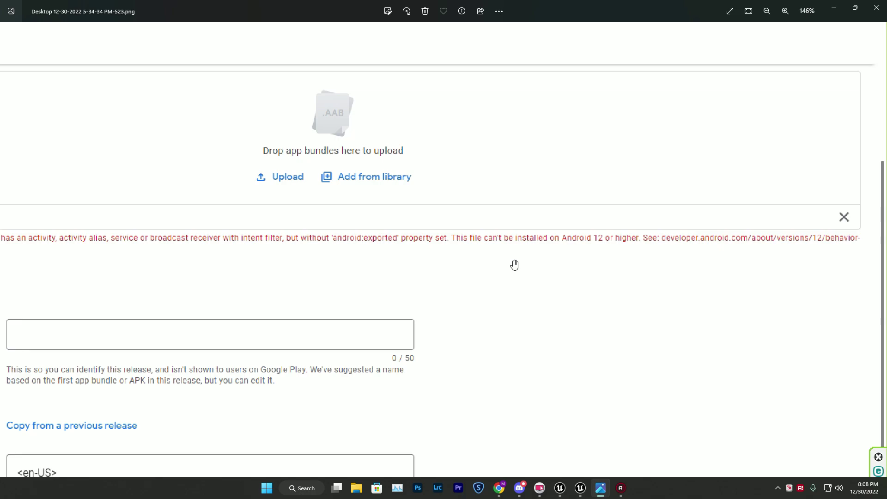
{"action": "scroll", "coordinate": [514, 265], "scroll_direction": "down", "scroll_amount": 2}
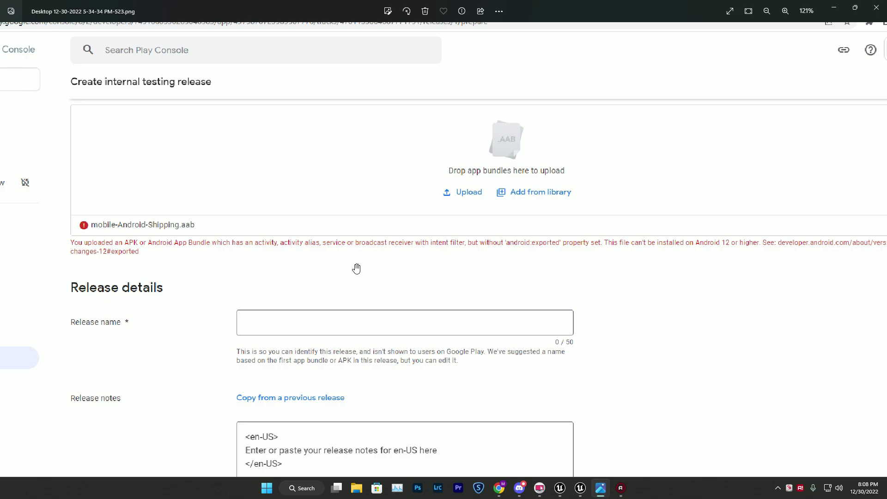
{"action": "scroll", "coordinate": [356, 269], "scroll_direction": "down", "scroll_amount": 1}
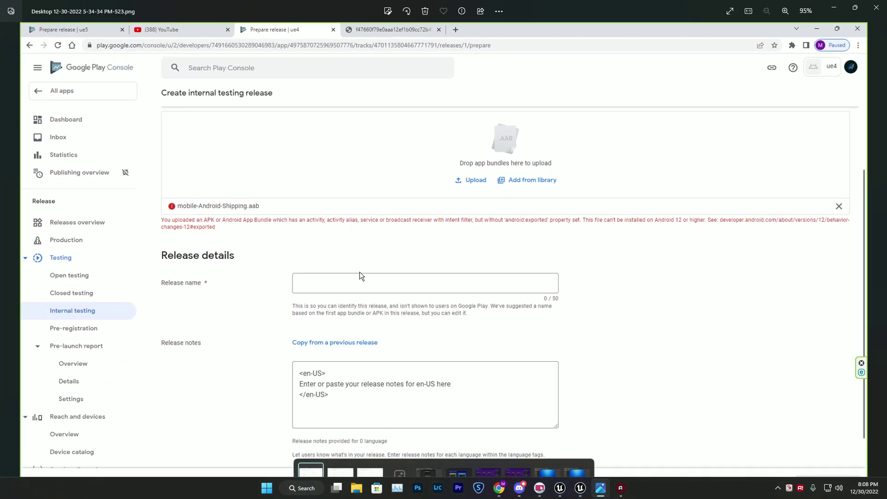
{"action": "left_click", "coordinate": [499, 488]}
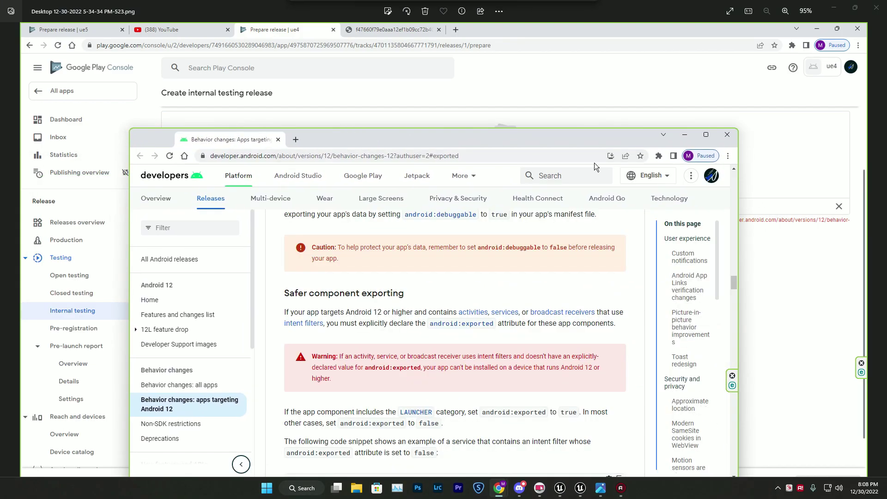
- Maximize the docs to read the Safer component exporting guidance, then switch back to the screenshot
{"action": "left_click", "coordinate": [703, 137]}
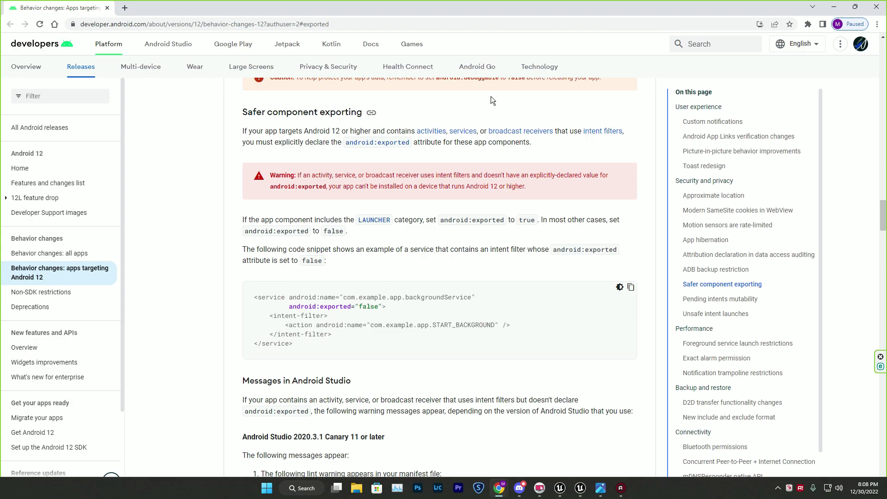
{"action": "key", "text": "alt+Tab"}
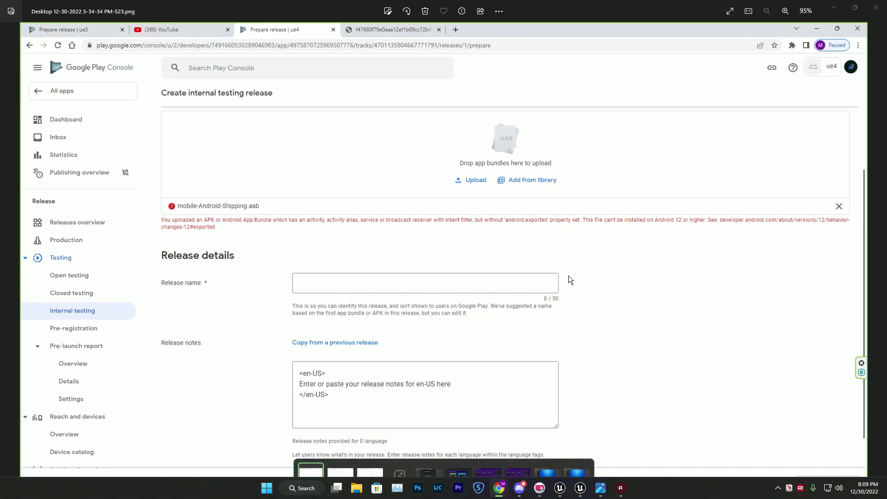
- Move the ue5 Play Console browser window aside and bring the Unreal Editor to the front
{"action": "left_click_drag", "start_coordinate": [56, 127], "coordinate": [400, 62]}
{"action": "left_click", "coordinate": [165, 69]}
{"action": "left_click", "coordinate": [293, 69]}
{"action": "left_click_drag", "start_coordinate": [455, 76], "coordinate": [0, 76]}
{"action": "mouse_move", "coordinate": [565, 490]}
{"action": "left_click", "coordinate": [561, 447]}
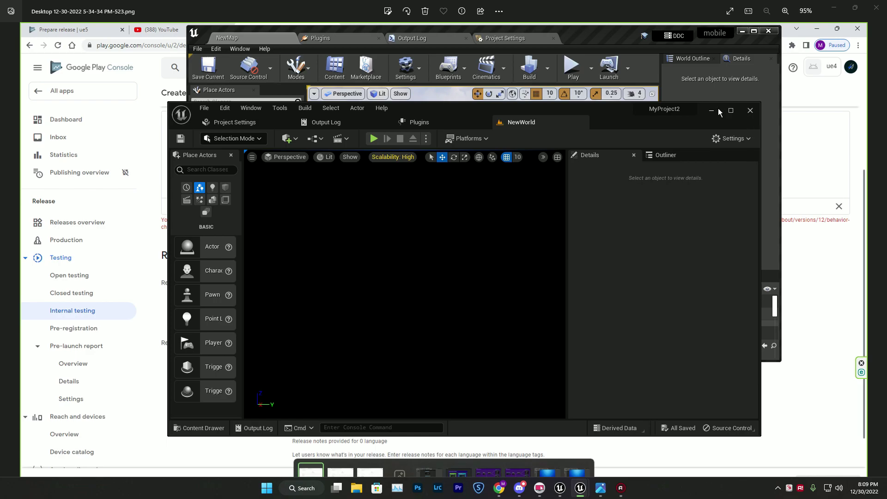
- Minimize MyProject2, resize the UE4 editor, and launch Android Studio on the Intermediate/Android gradle folder
{"action": "left_click", "coordinate": [718, 109]}
{"action": "left_click", "coordinate": [754, 32]}
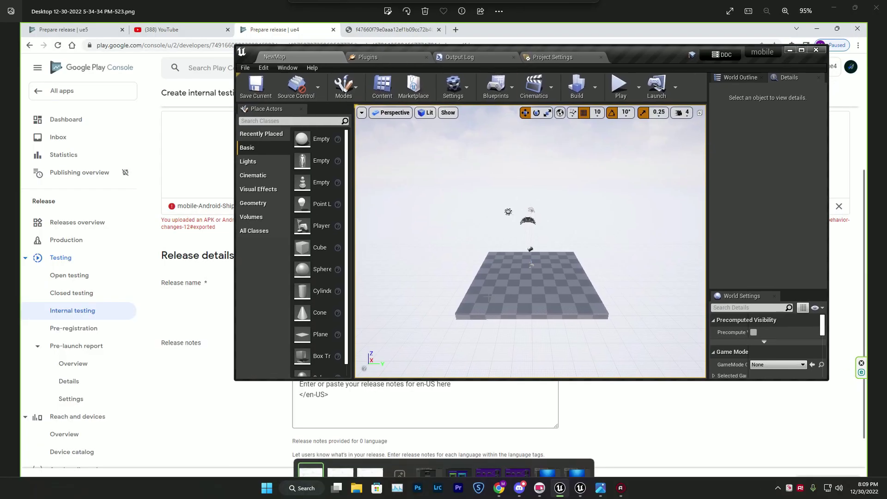
{"action": "left_click", "coordinate": [302, 488]}
{"action": "left_click", "coordinate": [309, 377]}
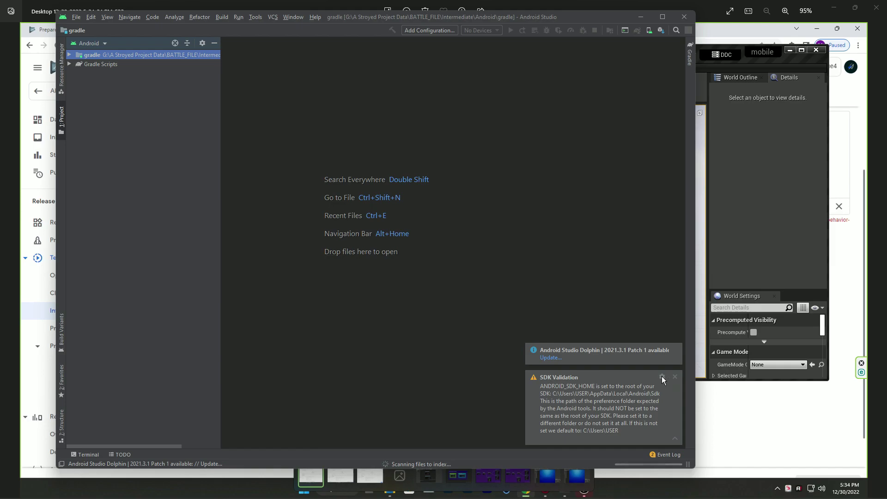
- Dismiss the SDK Validation notification settings and open File > Settings at the Android SDK page
{"action": "left_click", "coordinate": [662, 376]}
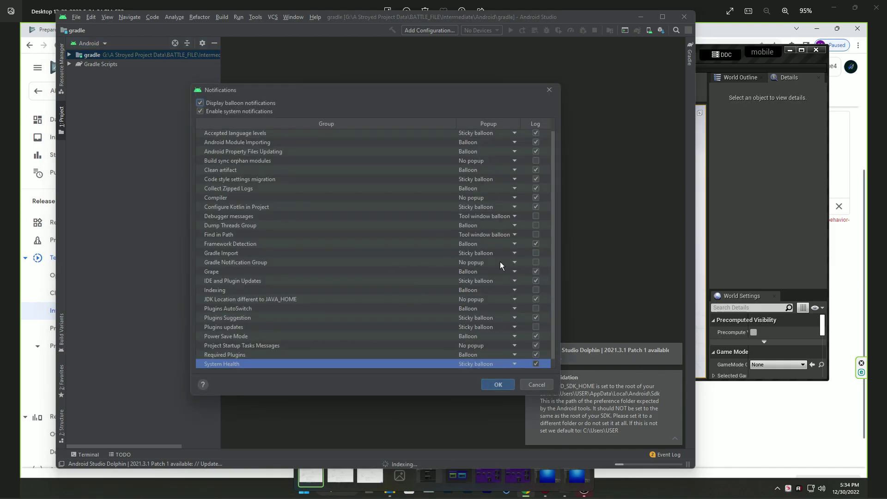
{"action": "left_click", "coordinate": [549, 89]}
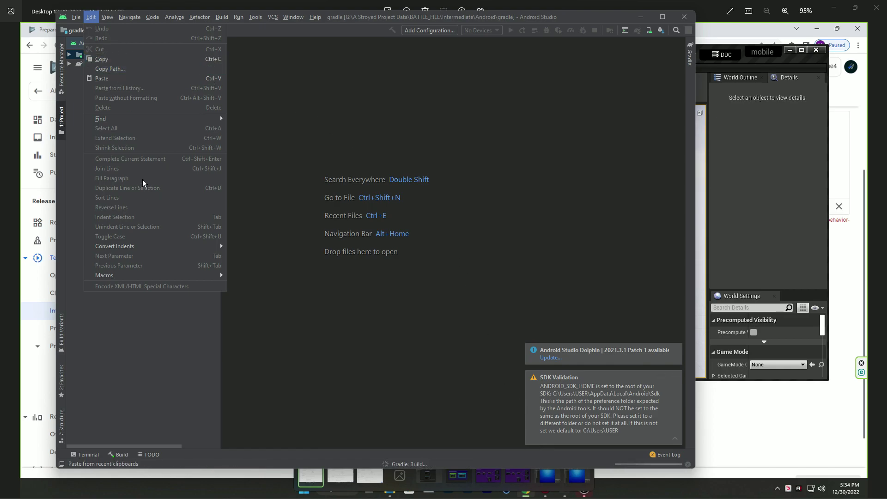
{"action": "left_click", "coordinate": [77, 17]}
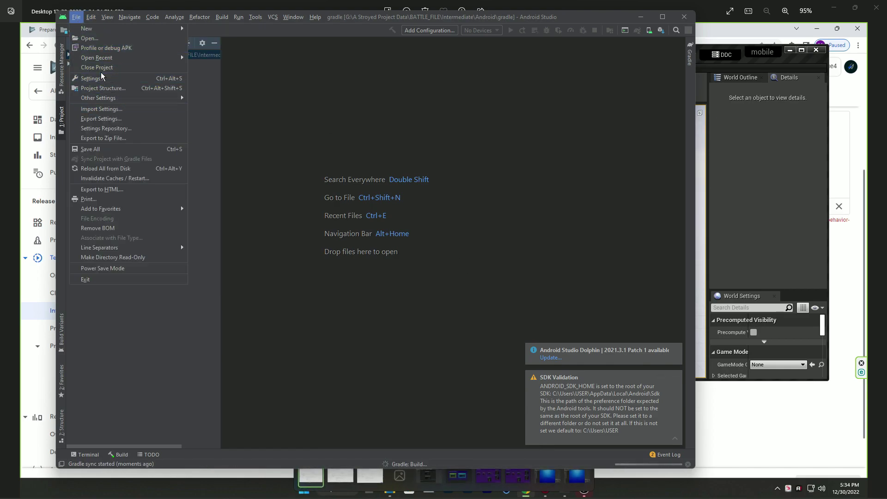
{"action": "left_click", "coordinate": [103, 78]}
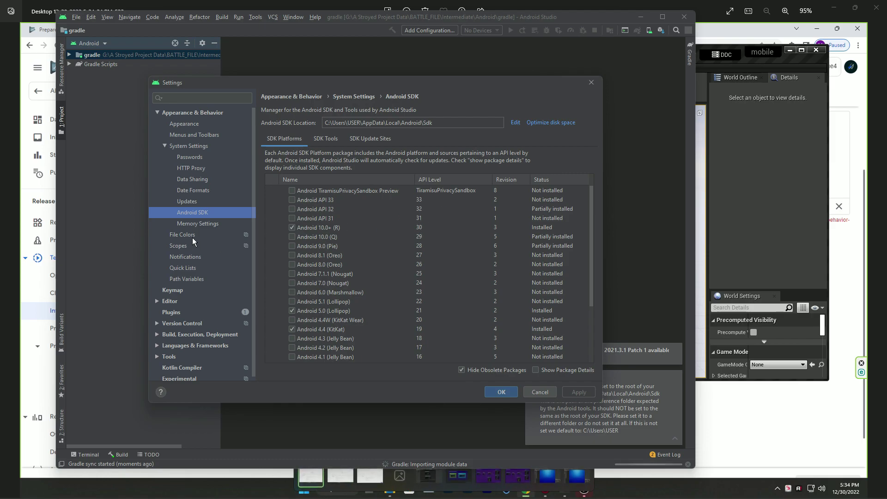
- Show SDK Tools package details and select the installed NDK (Side by side) 22.1.7171670
{"action": "left_click", "coordinate": [328, 143]}
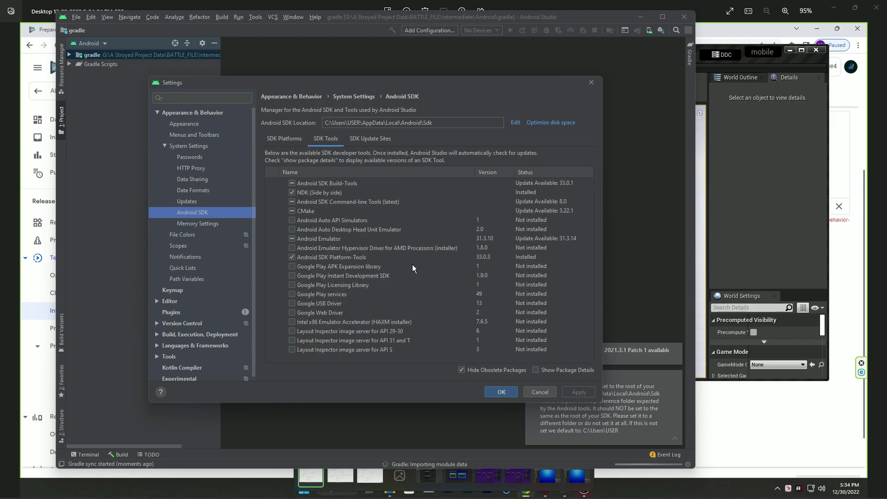
{"action": "left_click", "coordinate": [537, 370]}
{"action": "scroll", "coordinate": [407, 245], "scroll_direction": "down", "scroll_amount": 5}
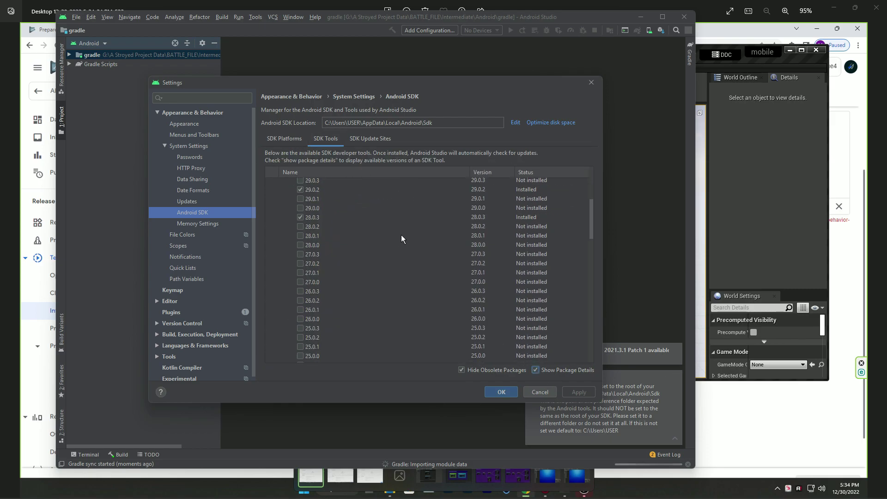
{"action": "scroll", "coordinate": [401, 228], "scroll_direction": "down", "scroll_amount": 6}
{"action": "scroll", "coordinate": [361, 282], "scroll_direction": "up", "scroll_amount": 3}
{"action": "scroll", "coordinate": [341, 303], "scroll_direction": "down", "scroll_amount": 5}
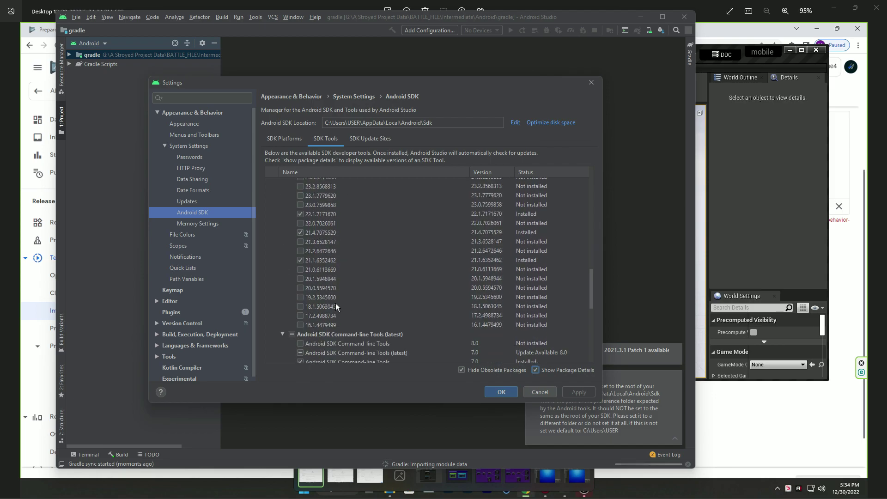
{"action": "left_click", "coordinate": [335, 214]}
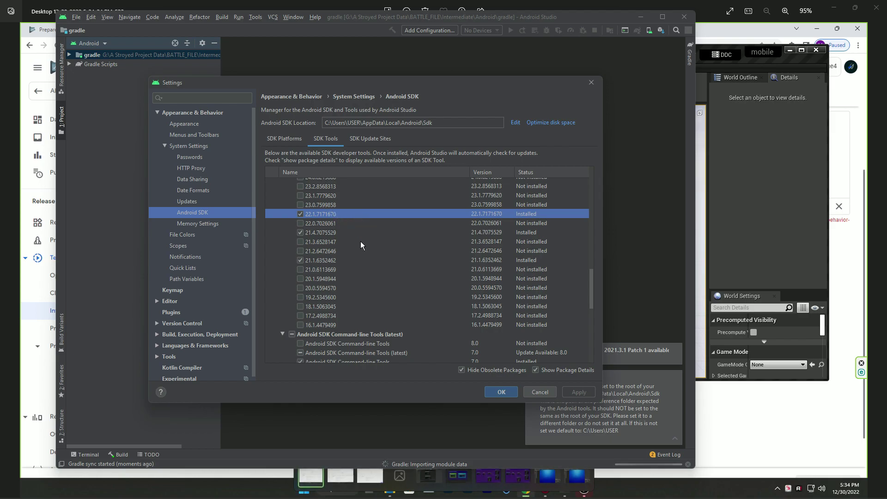
- Review the remaining installed build-tool versions, then close the Settings dialog
{"action": "scroll", "coordinate": [364, 258], "scroll_direction": "up", "scroll_amount": 3}
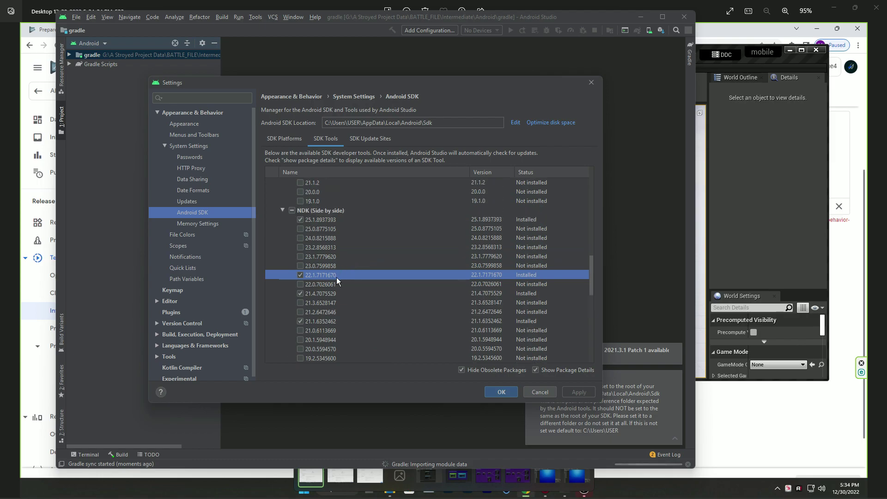
{"action": "scroll", "coordinate": [333, 274], "scroll_direction": "down", "scroll_amount": 2}
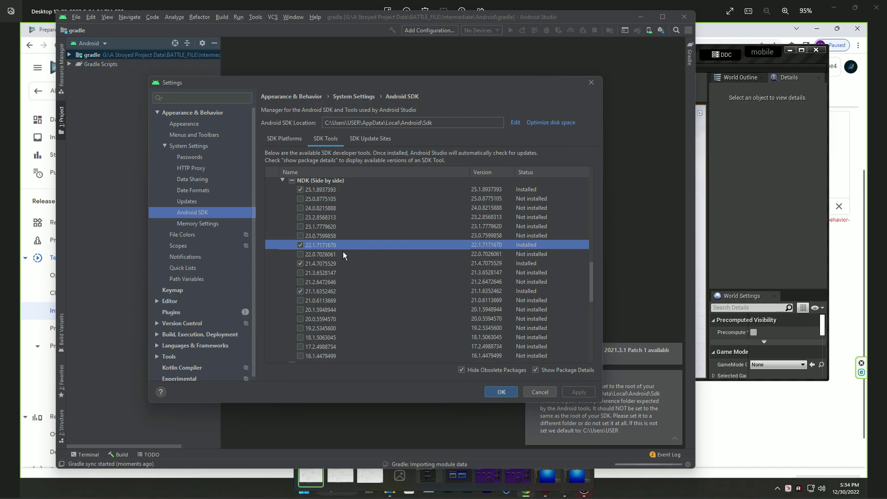
{"action": "scroll", "coordinate": [422, 240], "scroll_direction": "up", "scroll_amount": 15}
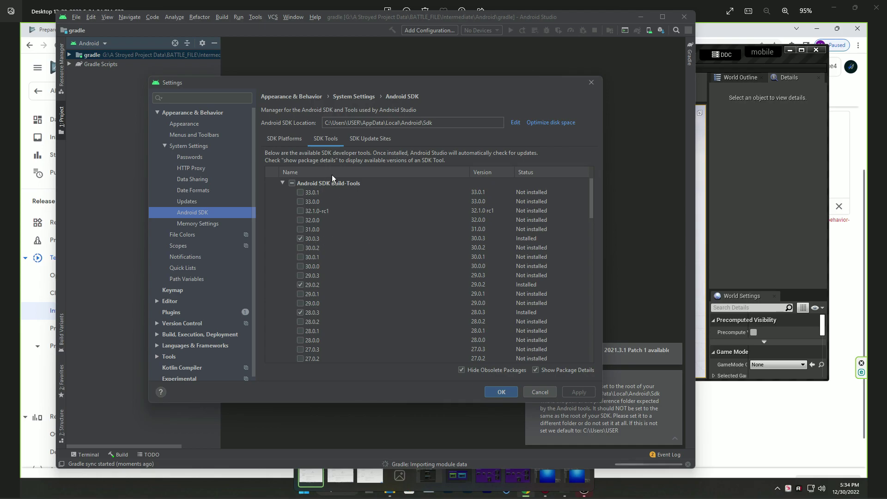
{"action": "scroll", "coordinate": [412, 258], "scroll_direction": "down", "scroll_amount": 5}
{"action": "scroll", "coordinate": [413, 260], "scroll_direction": "down", "scroll_amount": 15}
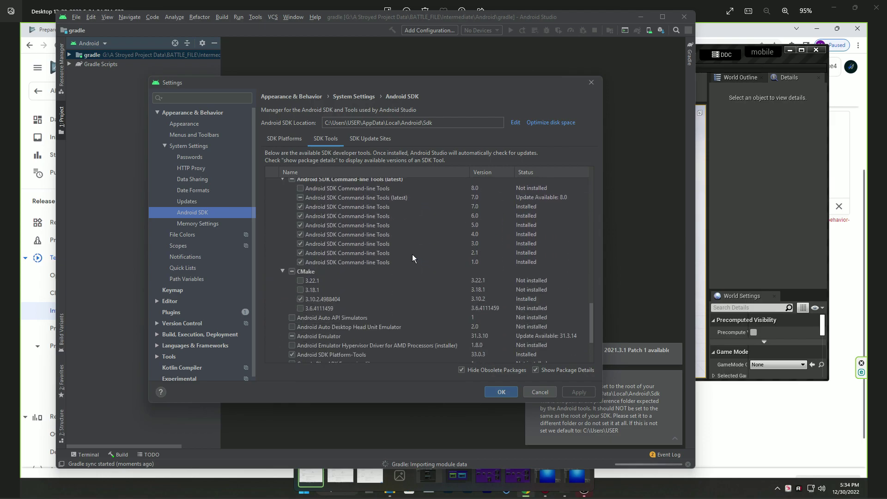
{"action": "scroll", "coordinate": [418, 253], "scroll_direction": "down", "scroll_amount": 1}
{"action": "scroll", "coordinate": [419, 253], "scroll_direction": "down", "scroll_amount": 3}
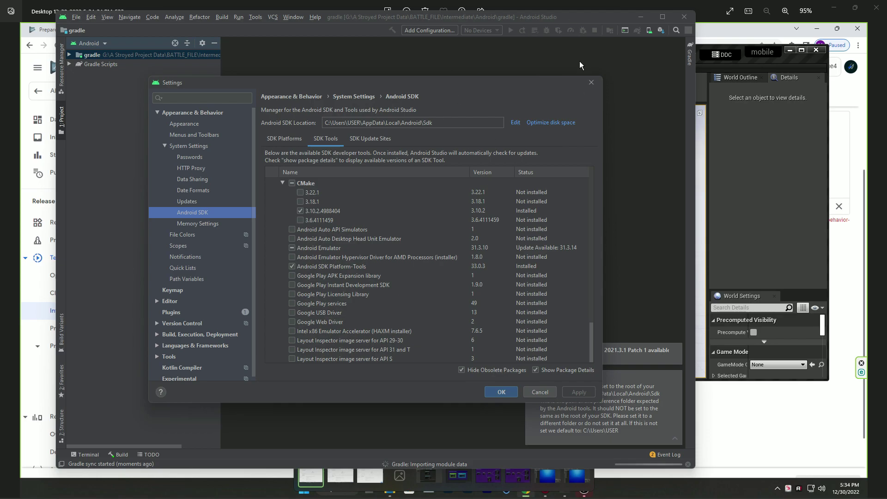
{"action": "left_click", "coordinate": [591, 82]}
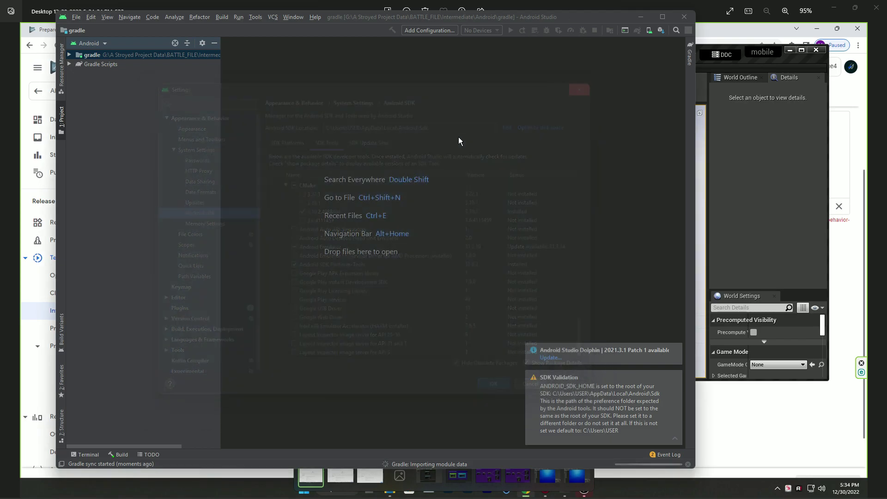
- Exit Android Studio, maximize the UE4 editor, and open Edit > Project Settings
{"action": "left_click", "coordinate": [684, 17]}
{"action": "left_click", "coordinate": [355, 254]}
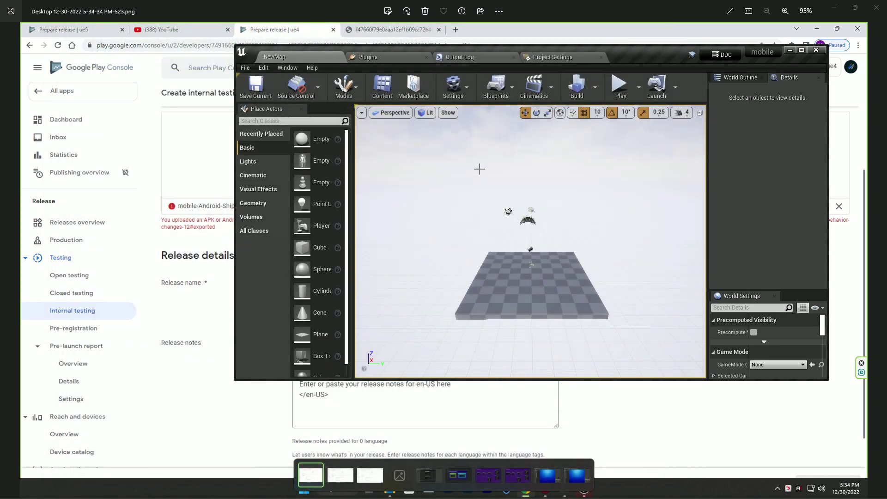
{"action": "mouse_move", "coordinate": [520, 496]}
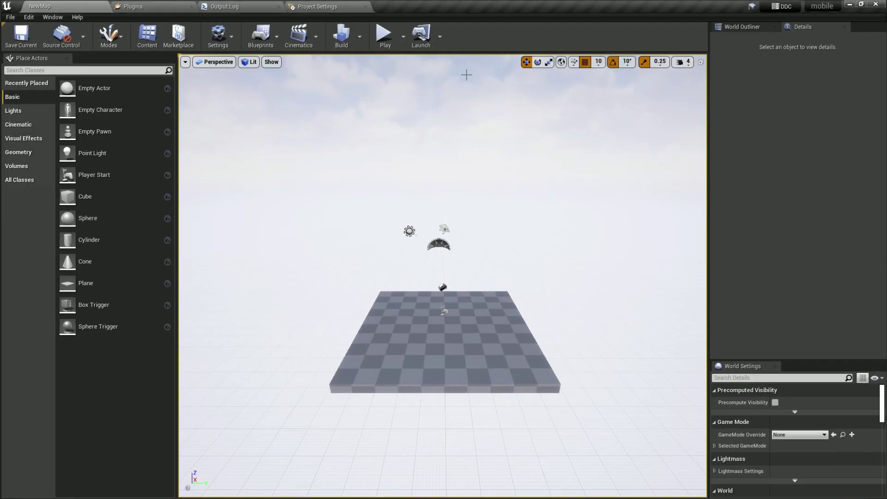
{"action": "left_click", "coordinate": [802, 50]}
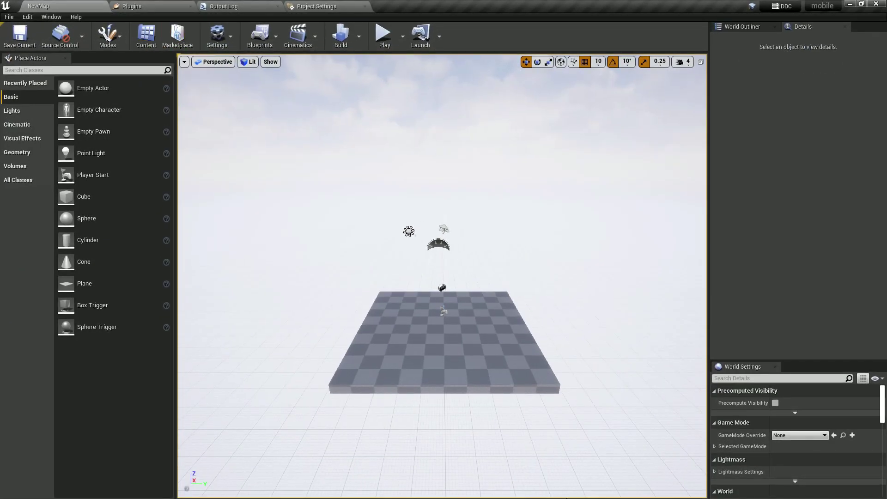
{"action": "left_click", "coordinate": [28, 17]}
{"action": "left_click", "coordinate": [42, 147]}
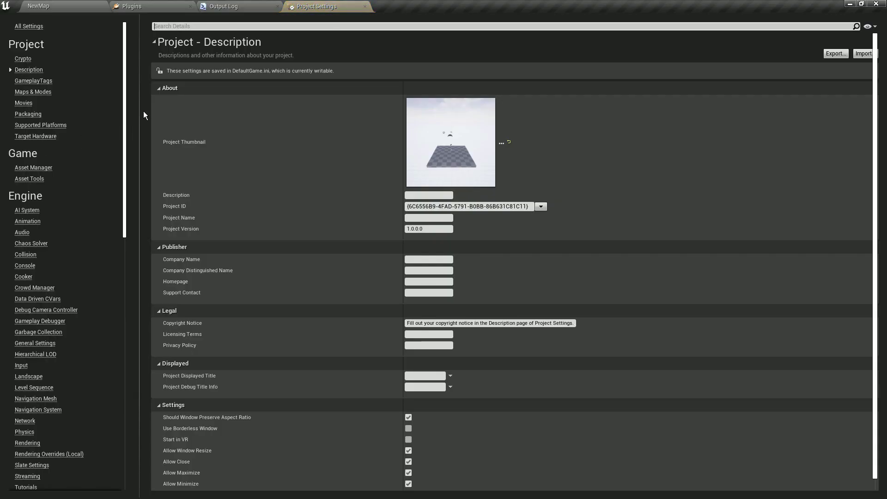
- In Android settings, raise Store Version from 4 to 5 and add android:exported="true" to GameActivity extra tags
{"action": "left_click_drag", "start_coordinate": [125, 122], "coordinate": [113, 402]}
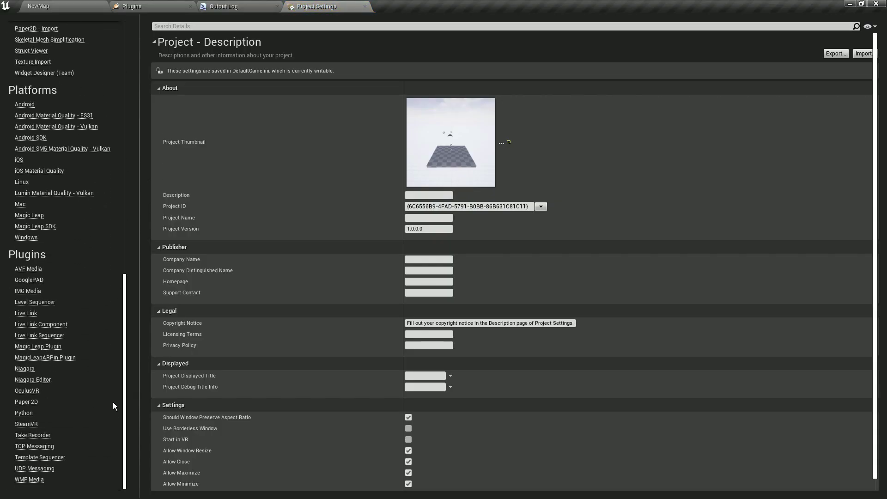
{"action": "left_click", "coordinate": [34, 138]}
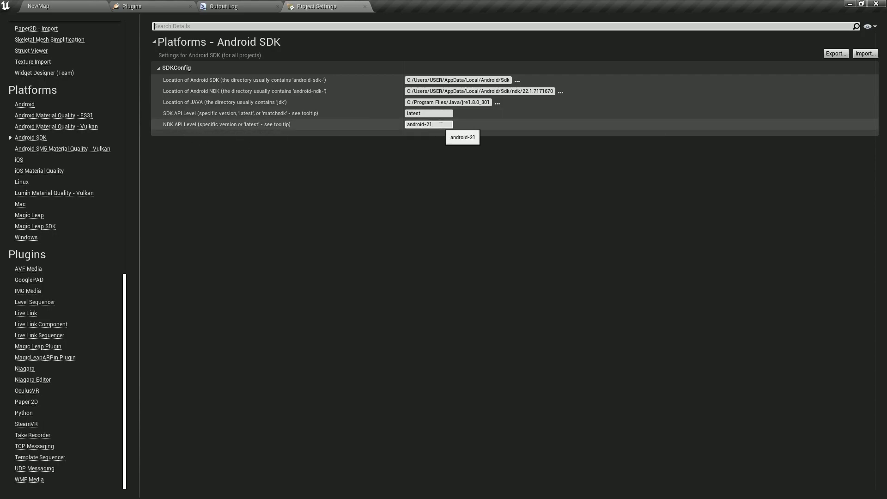
{"action": "left_click", "coordinate": [22, 105]}
{"action": "scroll", "coordinate": [428, 267], "scroll_direction": "down", "scroll_amount": 2}
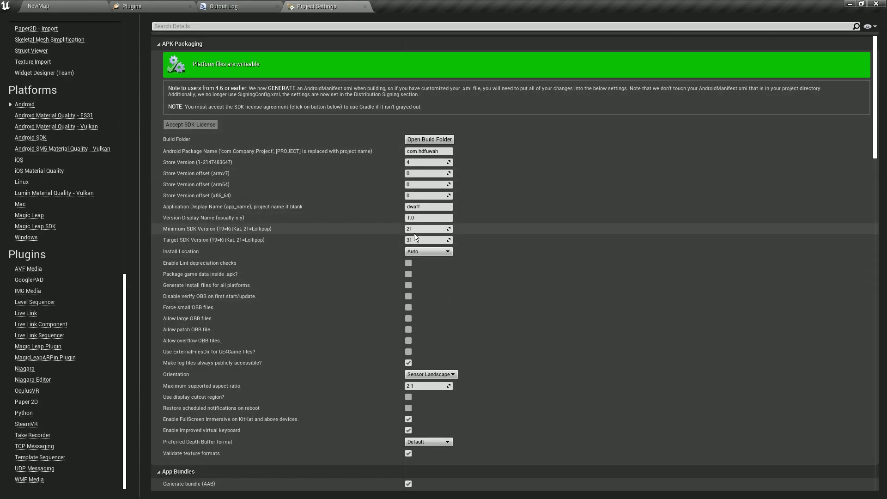
{"action": "left_click", "coordinate": [423, 164]}
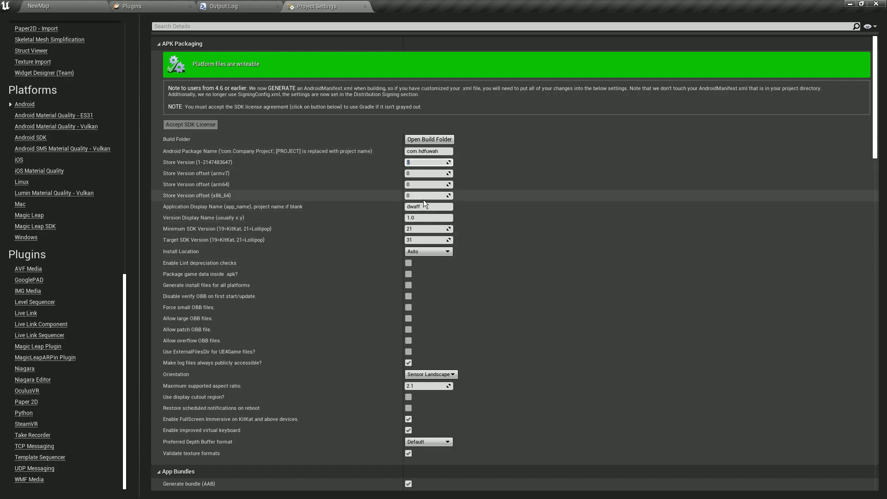
{"action": "scroll", "coordinate": [416, 212], "scroll_direction": "down", "scroll_amount": 5}
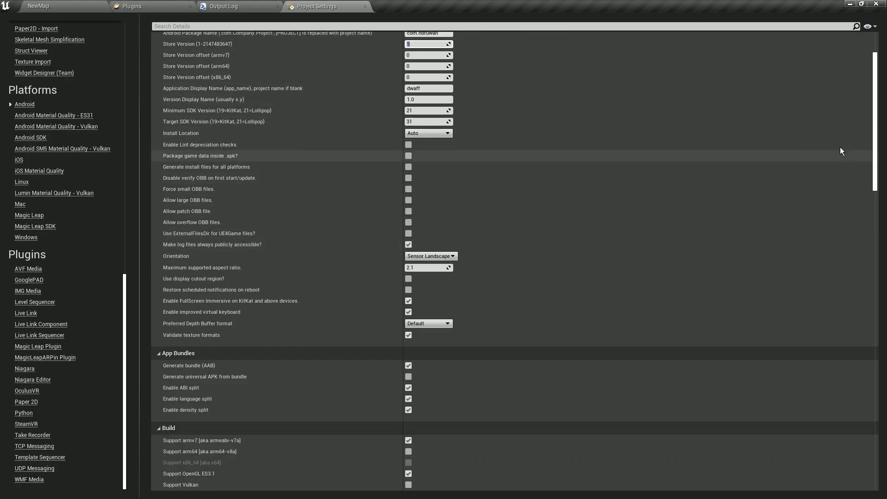
{"action": "left_click_drag", "start_coordinate": [872, 136], "coordinate": [878, 245]}
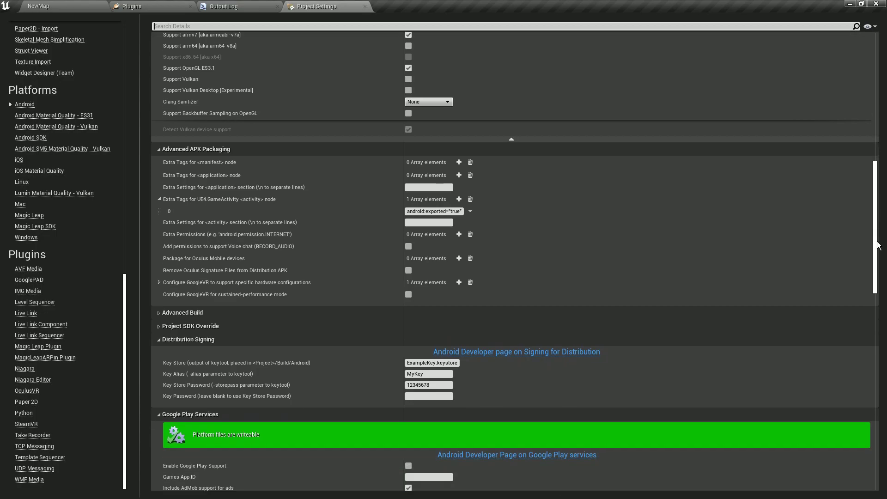
- Check the android:exported tag value, review Distribution Signing and Launch Images, then return to the Android 12 page
{"action": "left_click", "coordinate": [423, 211]}
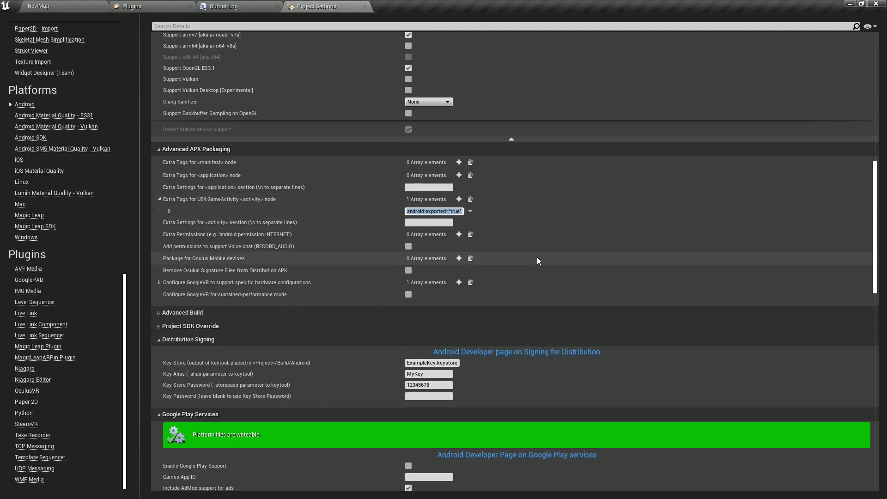
{"action": "scroll", "coordinate": [878, 313], "scroll_direction": "down", "scroll_amount": 10}
{"action": "scroll", "coordinate": [878, 314], "scroll_direction": "up", "scroll_amount": 3}
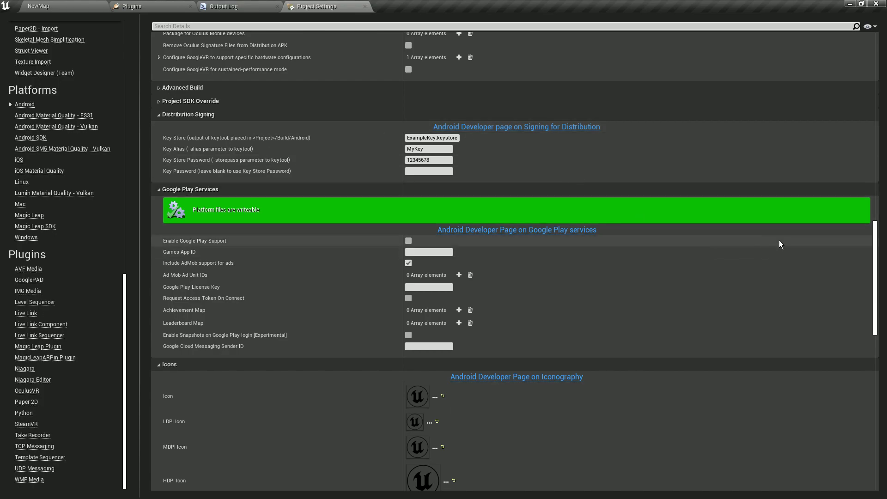
{"action": "left_click_drag", "start_coordinate": [875, 229], "coordinate": [876, 336]}
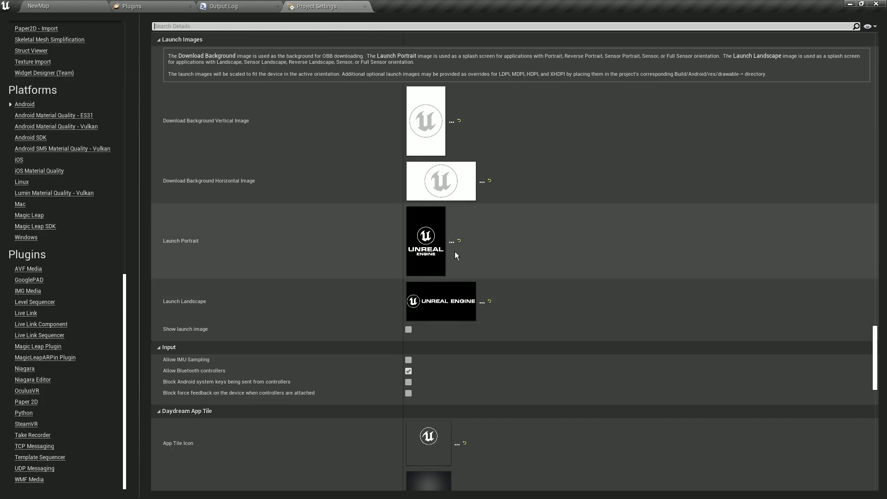
{"action": "key", "text": "alt+Tab"}
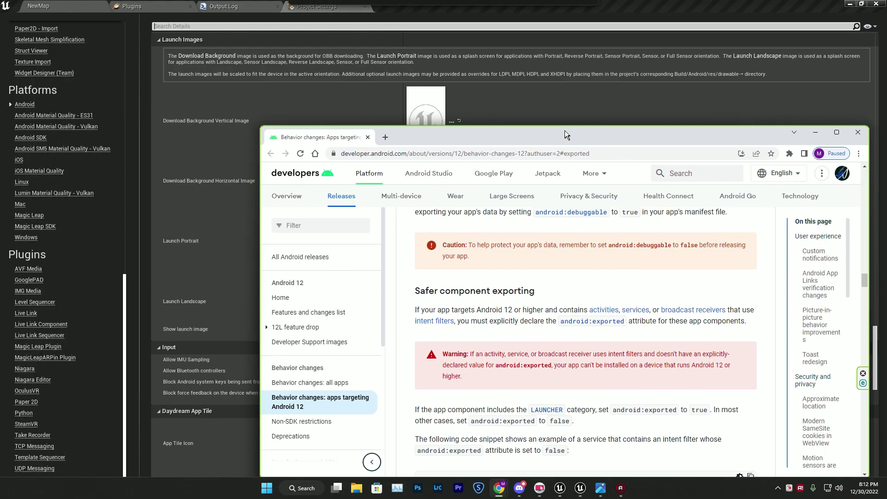
- Scroll to the Safer component exporting notes, then switch back to the Unreal Android settings
{"action": "scroll", "coordinate": [521, 206], "scroll_direction": "up", "scroll_amount": 5}
{"action": "scroll", "coordinate": [520, 206], "scroll_direction": "down", "scroll_amount": 2}
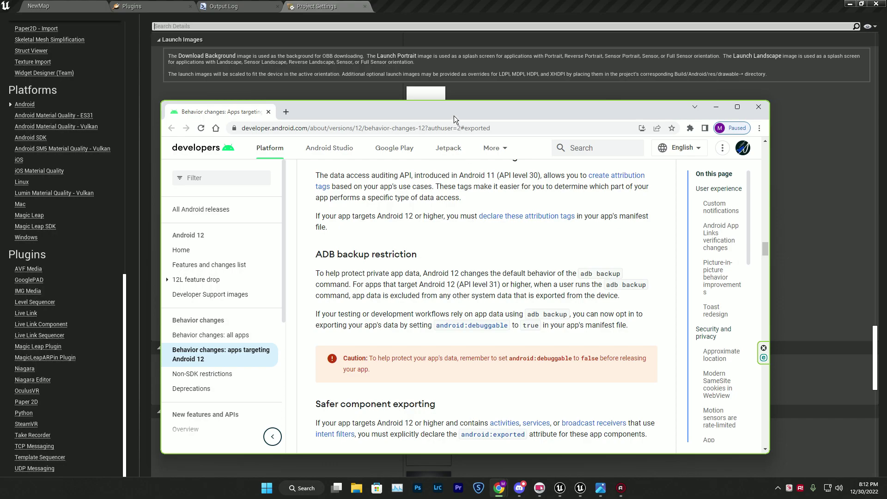
{"action": "key", "text": "alt+Tab"}
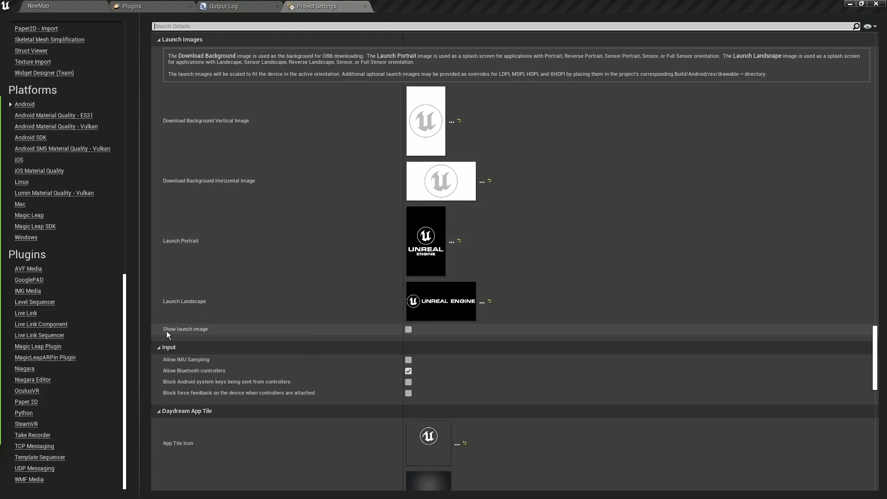
- Enable Show launch image under Launch Images, then return to the NewMap level tab
{"action": "left_click", "coordinate": [408, 330]}
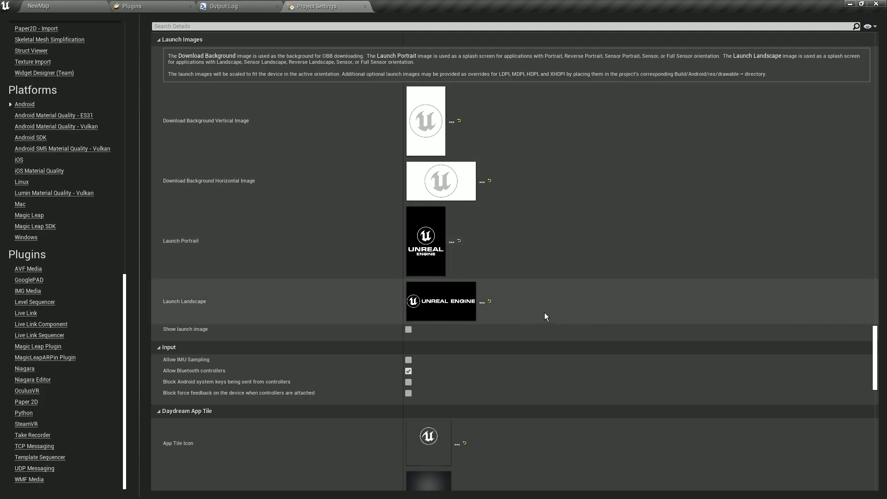
{"action": "left_click", "coordinate": [84, 4]}
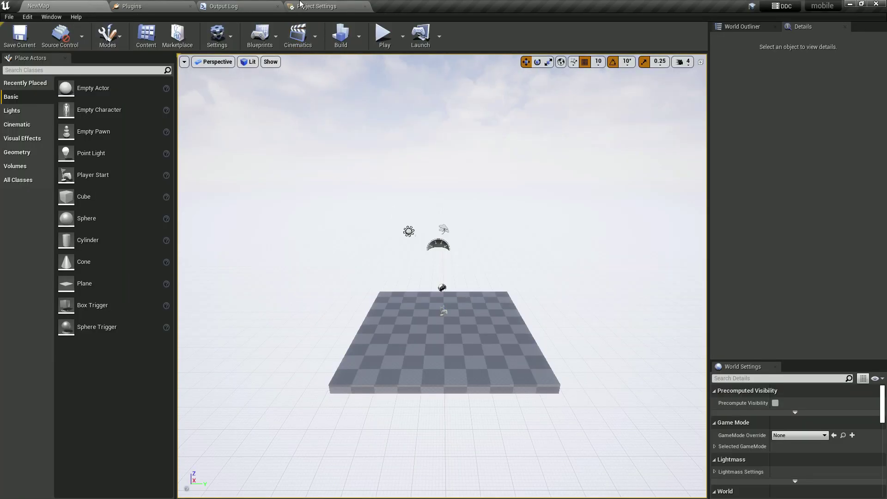
{"action": "left_click", "coordinate": [300, 5]}
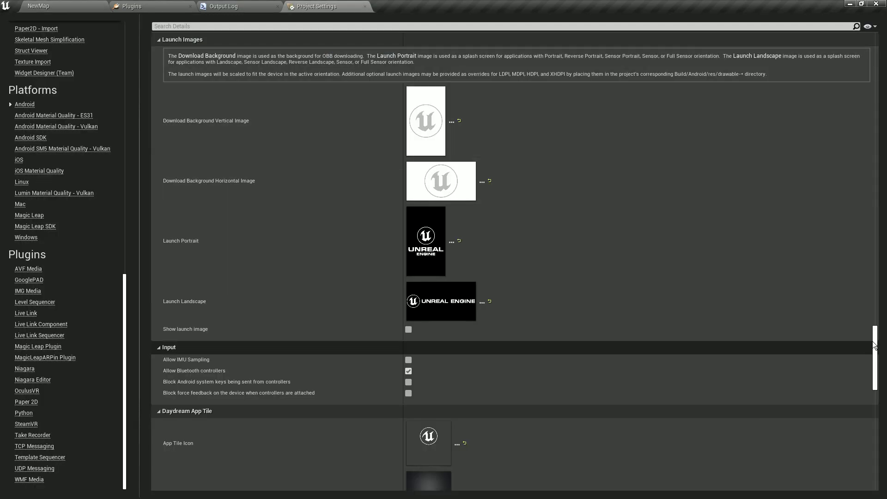
{"action": "scroll", "coordinate": [835, 53], "scroll_direction": "up", "scroll_amount": 10}
{"action": "scroll", "coordinate": [834, 54], "scroll_direction": "up", "scroll_amount": 5}
{"action": "left_click", "coordinate": [65, 6]}
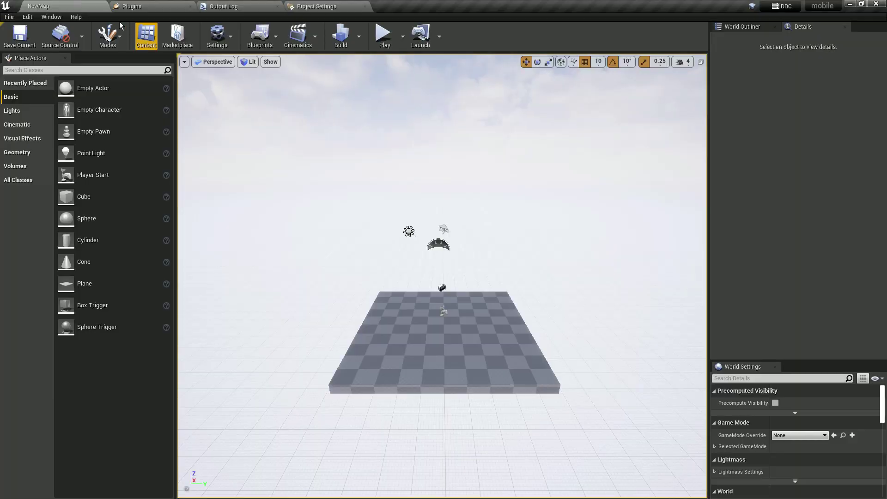
- Package the project for Android (ETC2) into Music, deleting the old Android_ETC2 folder first
{"action": "left_click", "coordinate": [7, 17]}
{"action": "mouse_move", "coordinate": [27, 167]}
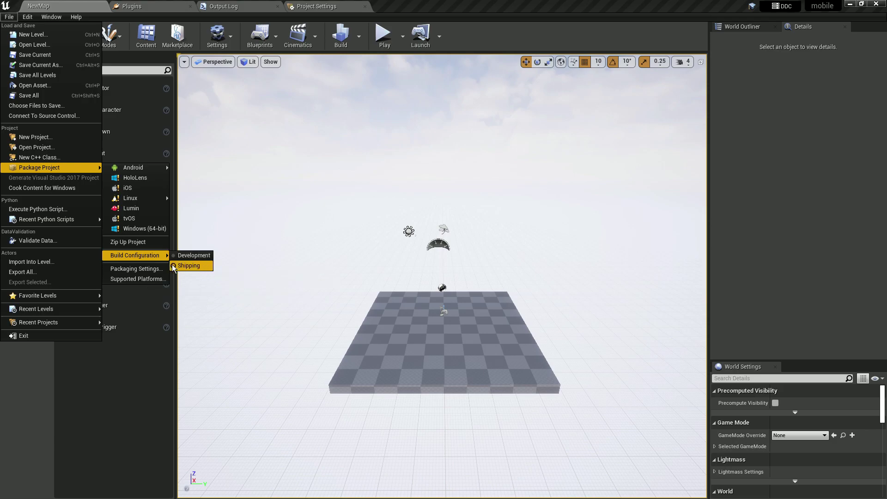
{"action": "mouse_move", "coordinate": [138, 167]}
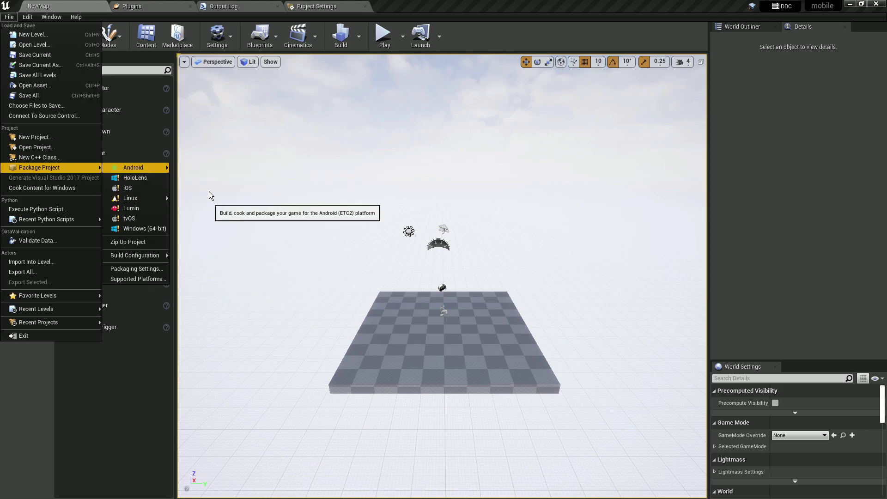
{"action": "left_click", "coordinate": [209, 191]}
{"action": "left_click", "coordinate": [99, 90]}
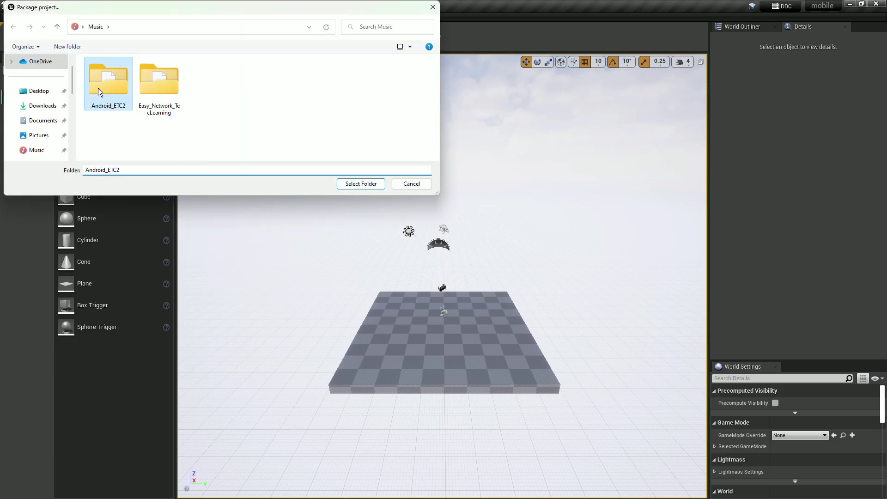
{"action": "key", "text": "Delete"}
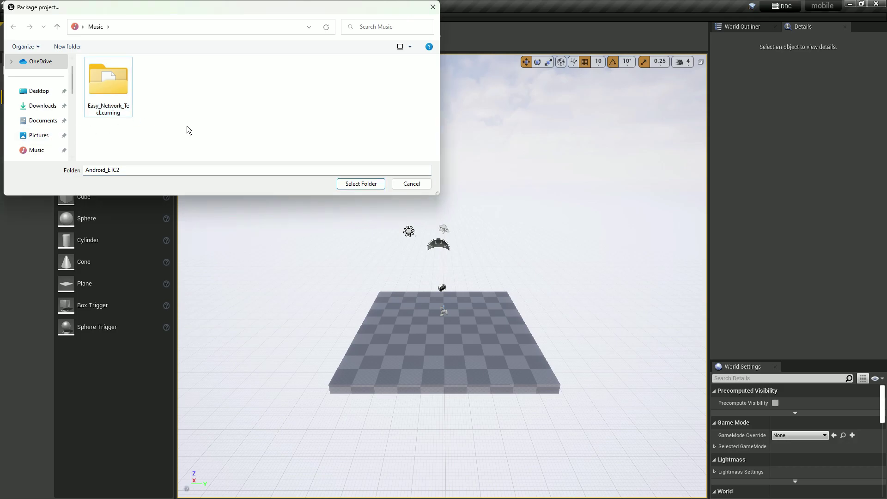
{"action": "left_click", "coordinate": [36, 150]}
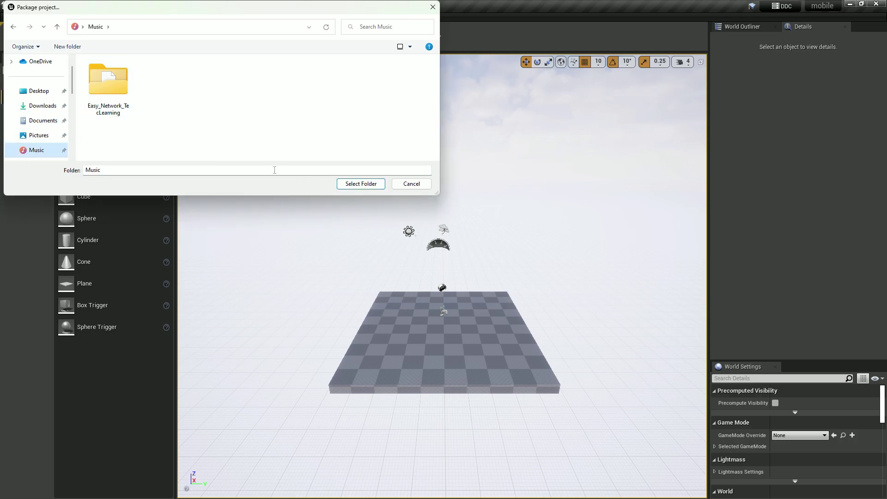
{"action": "left_click", "coordinate": [353, 185]}
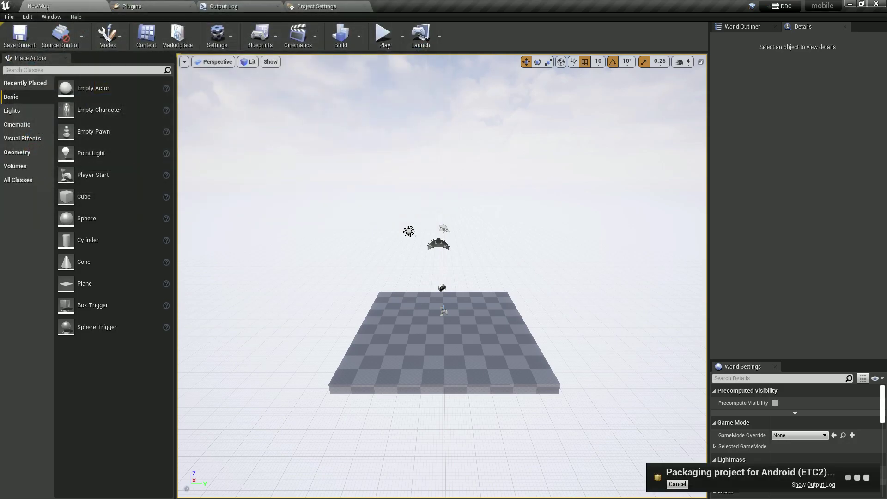
- Minimize the Unreal editor and the Play Console screenshot viewer to show the desktop
{"action": "left_click", "coordinate": [849, 5]}
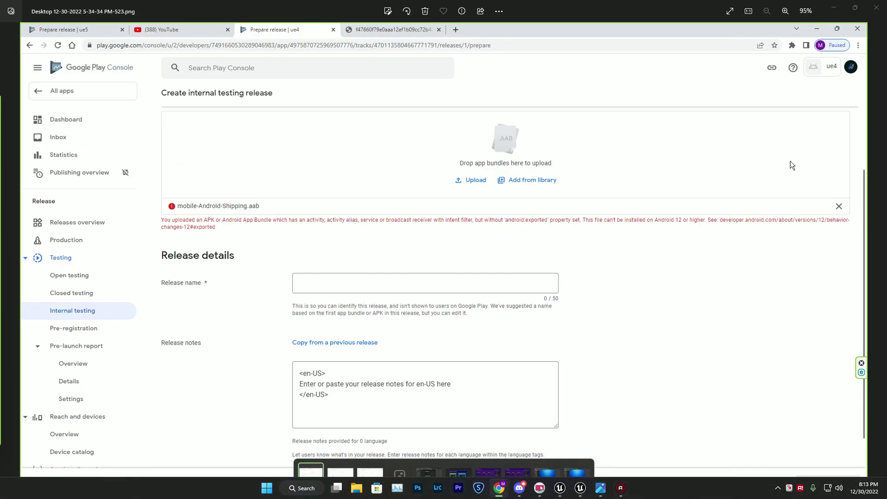
{"action": "left_click", "coordinate": [835, 7]}
{"action": "mouse_move", "coordinate": [586, 494]}
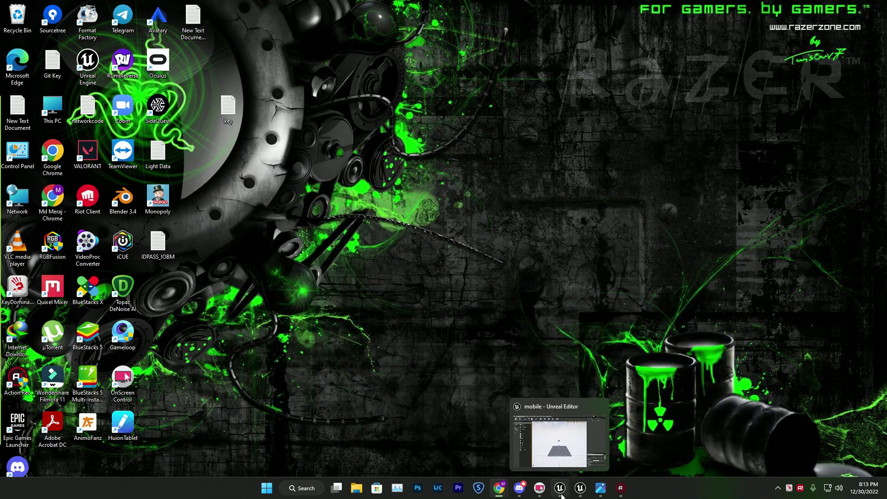
- Restore the maximized MyProject2 editor and review the Android SDK paths in Project Settings
{"action": "left_click", "coordinate": [583, 449]}
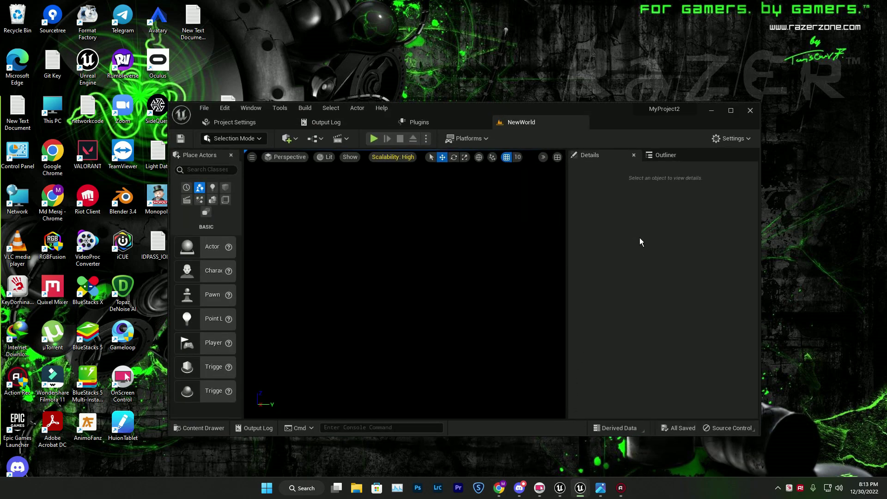
{"action": "left_click", "coordinate": [741, 111]}
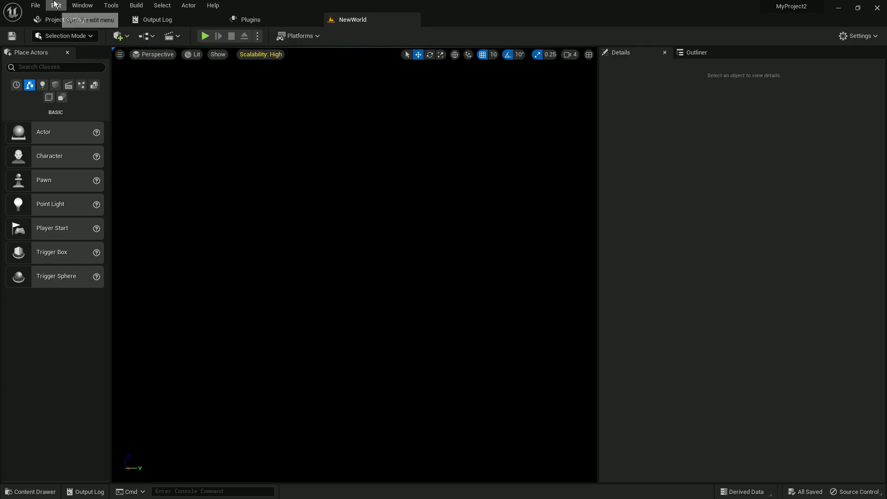
{"action": "left_click", "coordinate": [56, 5]}
{"action": "left_click", "coordinate": [88, 145]}
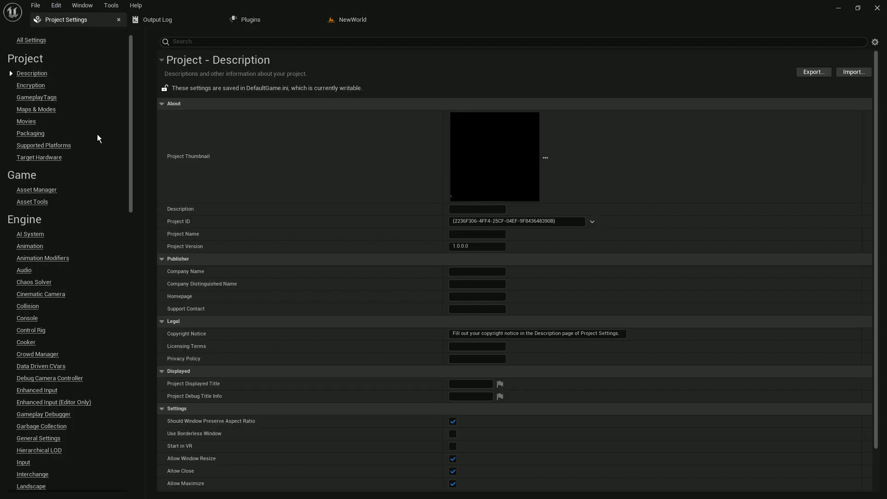
{"action": "left_click_drag", "start_coordinate": [131, 125], "coordinate": [132, 346]}
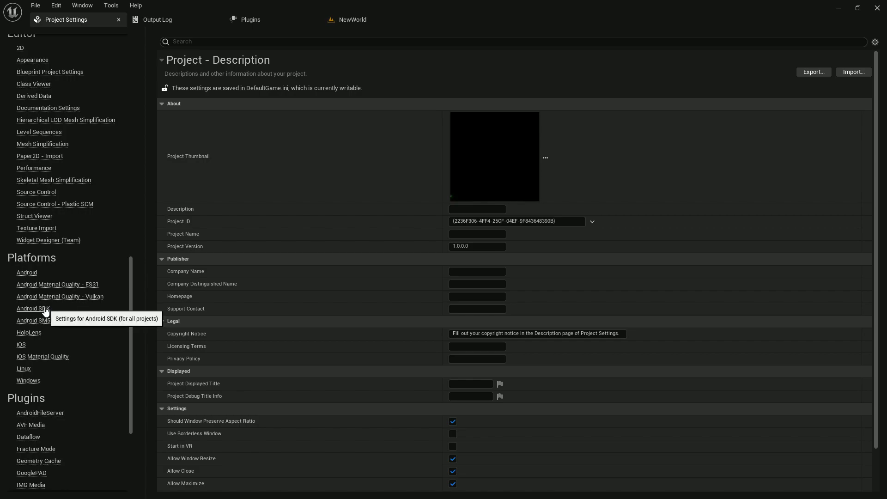
{"action": "left_click", "coordinate": [33, 309]}
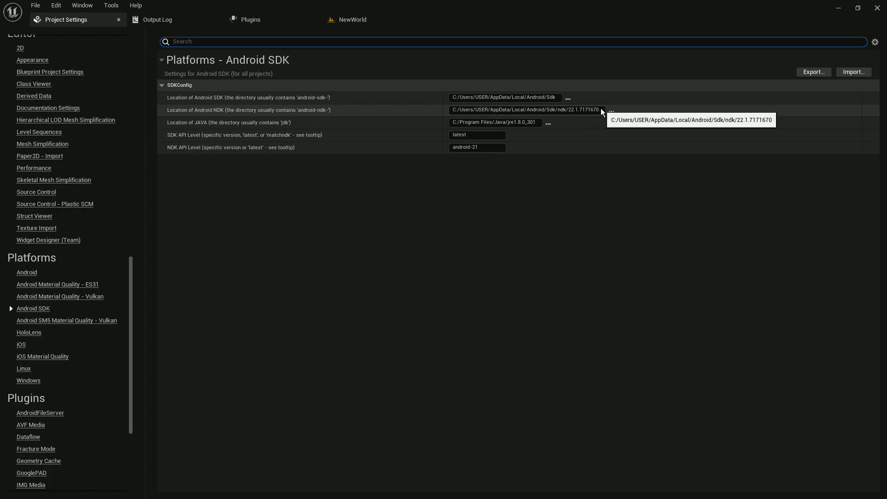
- Browse the Platforms - Android settings, returning to the top with Store Version 1
{"action": "left_click", "coordinate": [26, 272]}
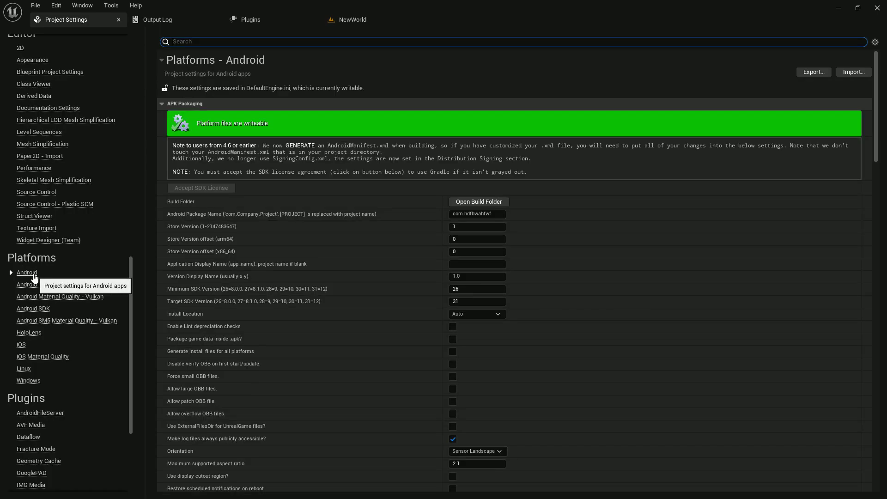
{"action": "left_click_drag", "start_coordinate": [878, 92], "coordinate": [879, 234]}
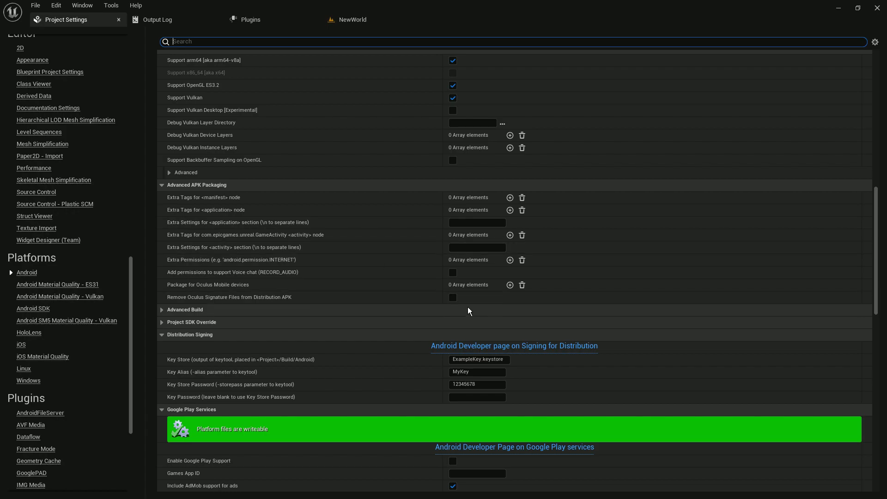
{"action": "scroll", "coordinate": [457, 314], "scroll_direction": "down", "scroll_amount": 3}
{"action": "left_click_drag", "start_coordinate": [876, 245], "coordinate": [875, 375]}
{"action": "scroll", "coordinate": [377, 282], "scroll_direction": "up", "scroll_amount": 1}
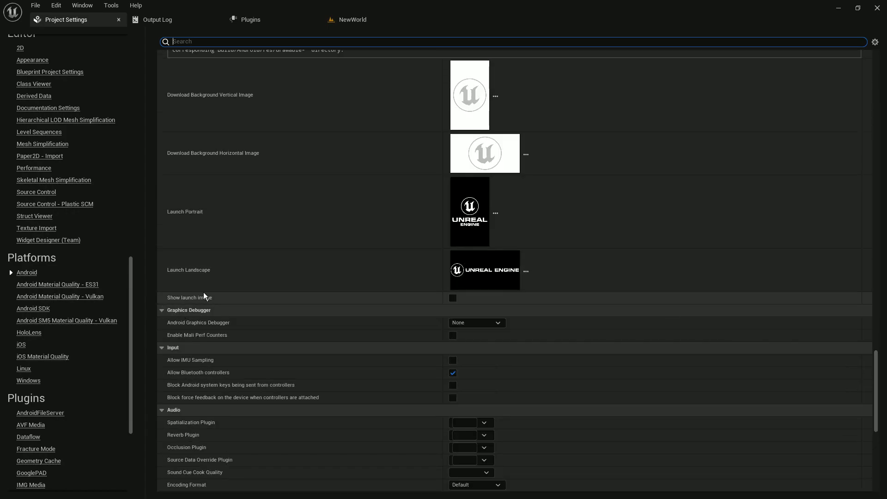
{"action": "scroll", "coordinate": [846, 284], "scroll_direction": "up", "scroll_amount": 5}
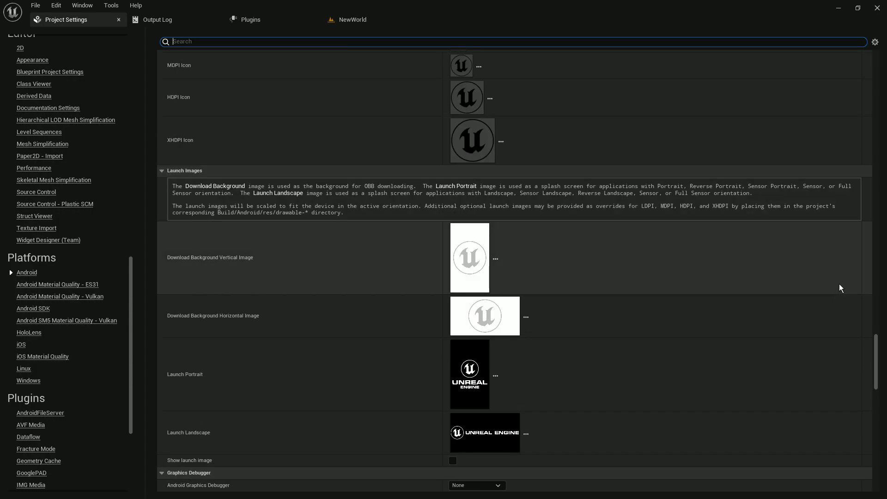
{"action": "scroll", "coordinate": [452, 416], "scroll_direction": "up", "scroll_amount": 20}
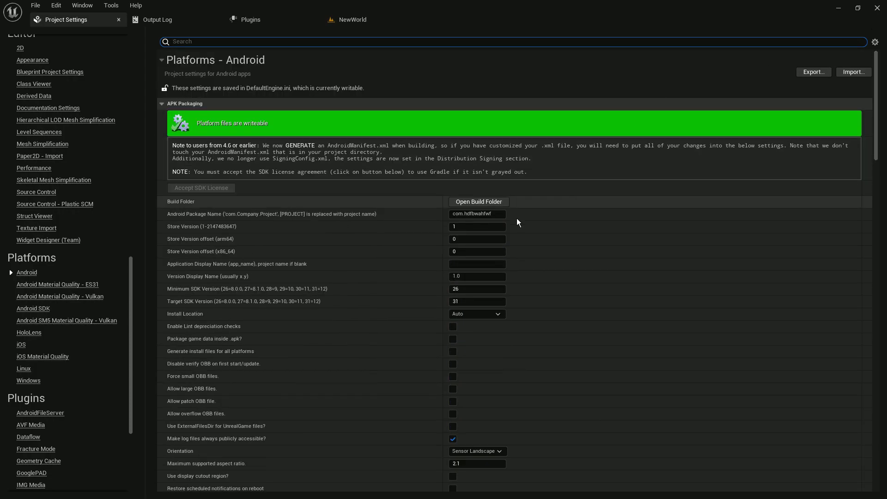
- Raise the Android Store Version to 2, then go back to the NewWorld level viewport
{"action": "left_click", "coordinate": [478, 230]}
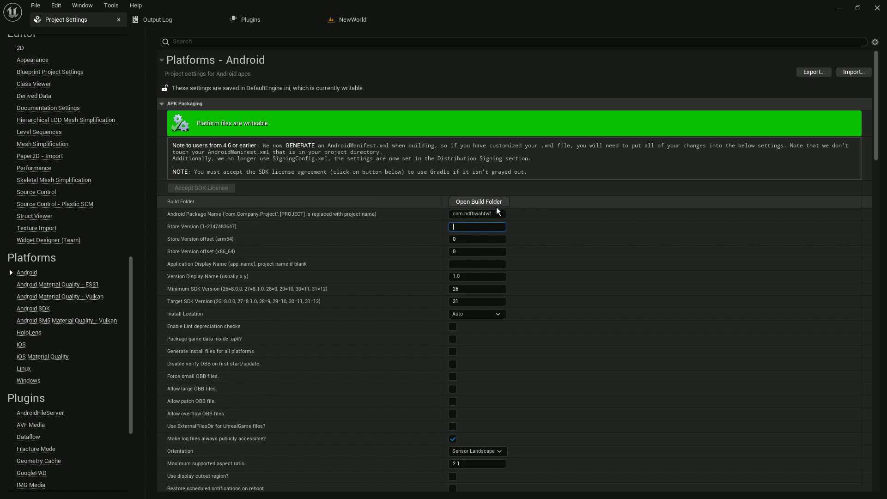
{"action": "left_click", "coordinate": [464, 265]}
{"action": "type", "text": "fwaf"}
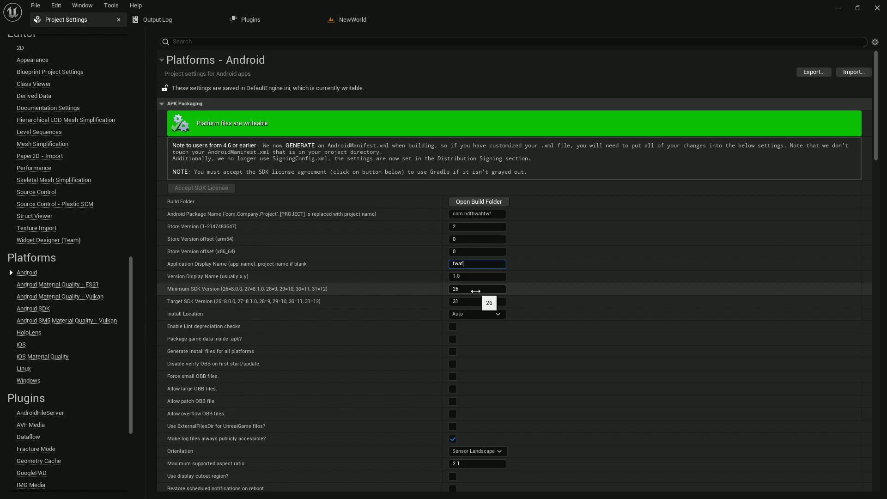
{"action": "left_click", "coordinate": [333, 26]}
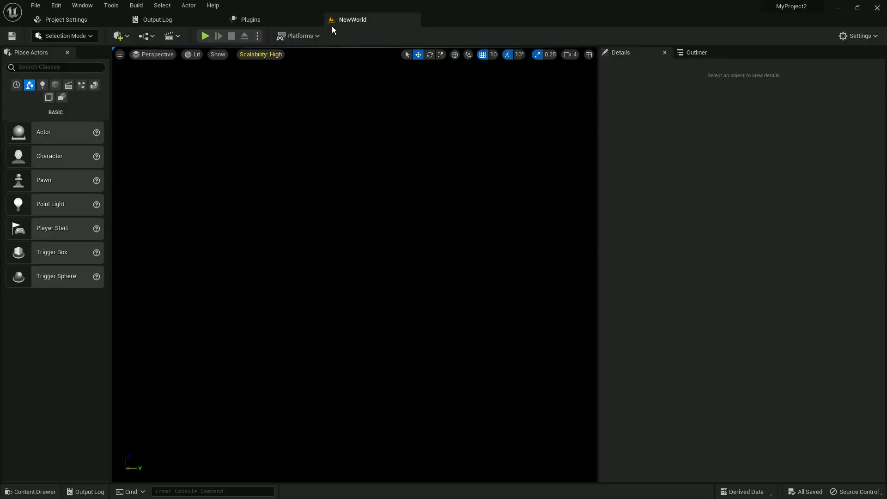
- Watch the UE4 Android (ETC2) packaging finish, then bring the Play Console browser forward
{"action": "left_click", "coordinate": [839, 8]}
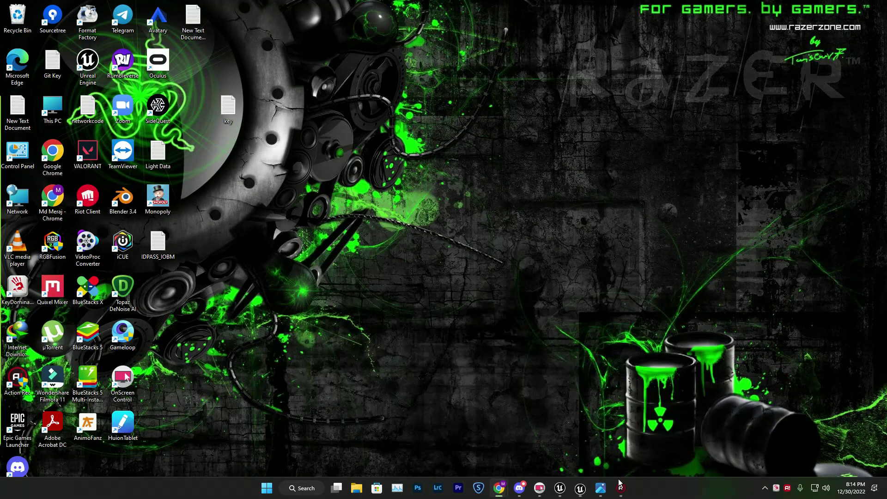
{"action": "mouse_move", "coordinate": [560, 495]}
{"action": "left_click", "coordinate": [561, 453]}
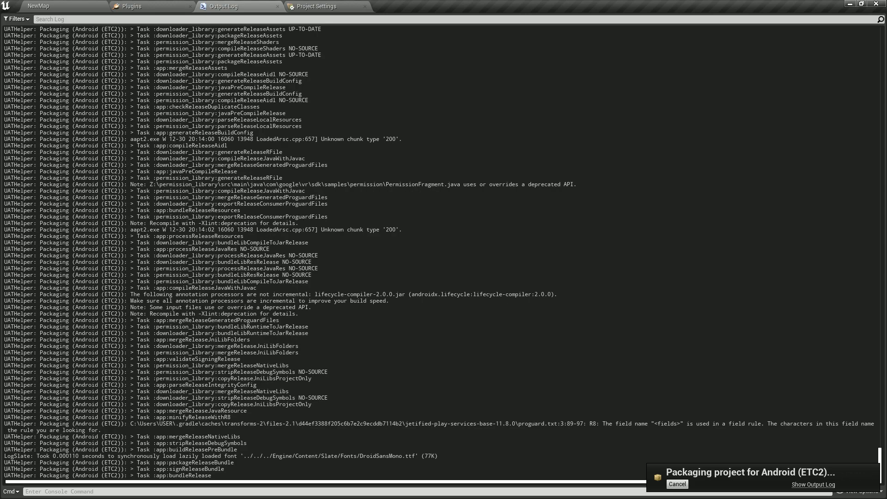
{"action": "key", "text": "alt+Tab"}
{"action": "left_click_drag", "start_coordinate": [503, 161], "coordinate": [469, 80]}
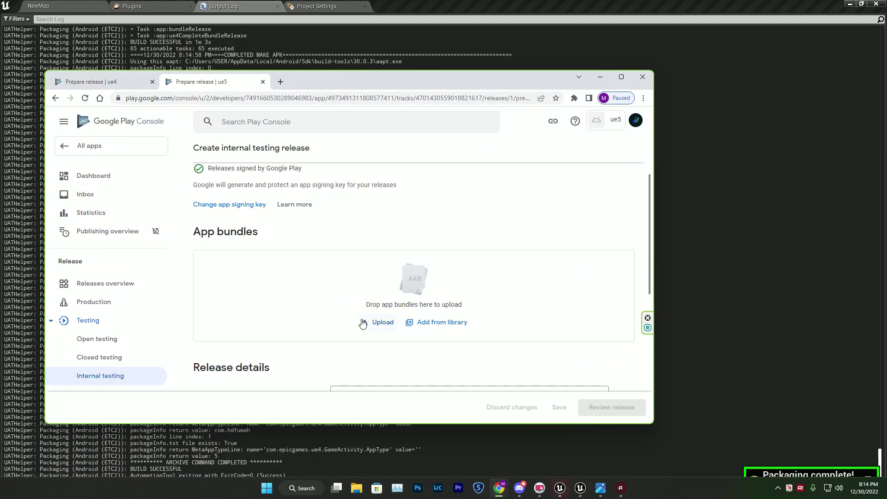
- Upload mobile-Android-Shipping.aab to the ue4 app's internal testing release
{"action": "left_click", "coordinate": [80, 83]}
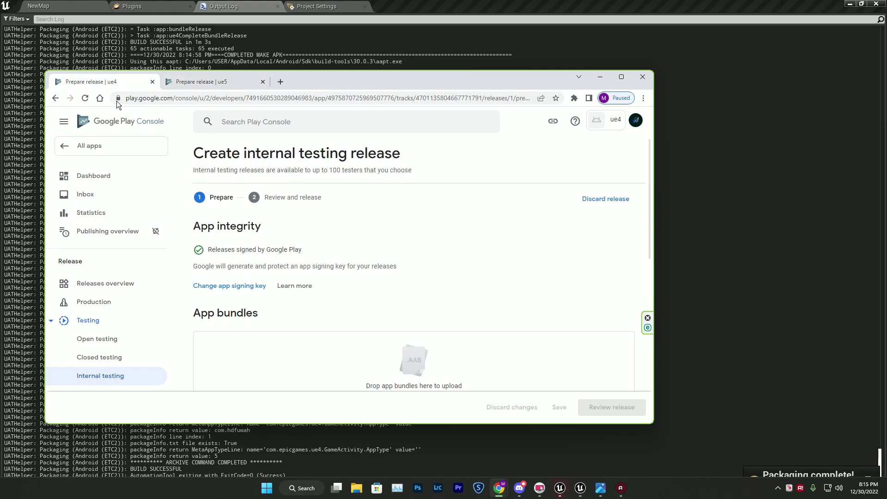
{"action": "scroll", "coordinate": [372, 308], "scroll_direction": "down", "scroll_amount": 3}
{"action": "scroll", "coordinate": [375, 262], "scroll_direction": "down", "scroll_amount": 1}
{"action": "left_click", "coordinate": [377, 219]}
{"action": "left_click", "coordinate": [166, 145]}
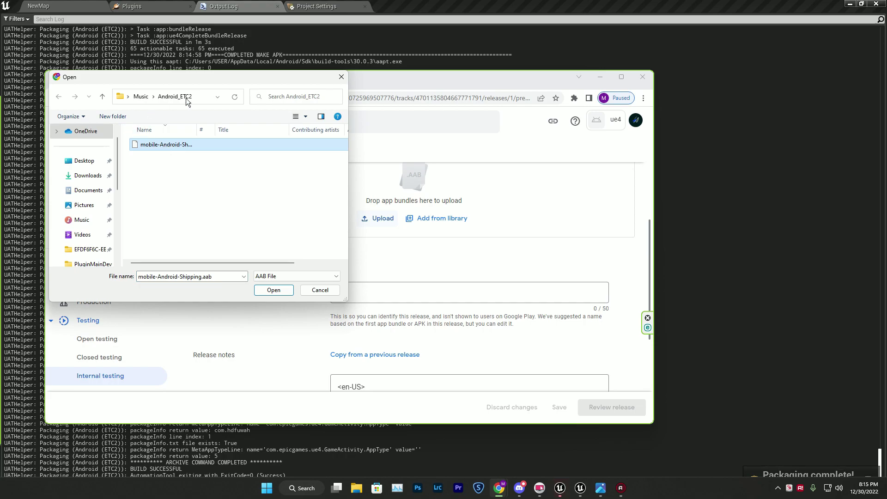
{"action": "left_click", "coordinate": [270, 292]}
- Hide the browser window and show the Windows desktop
{"action": "scroll", "coordinate": [411, 196], "scroll_direction": "up", "scroll_amount": 1}
{"action": "left_click", "coordinate": [43, 73]}
{"action": "key", "text": "super+d"}
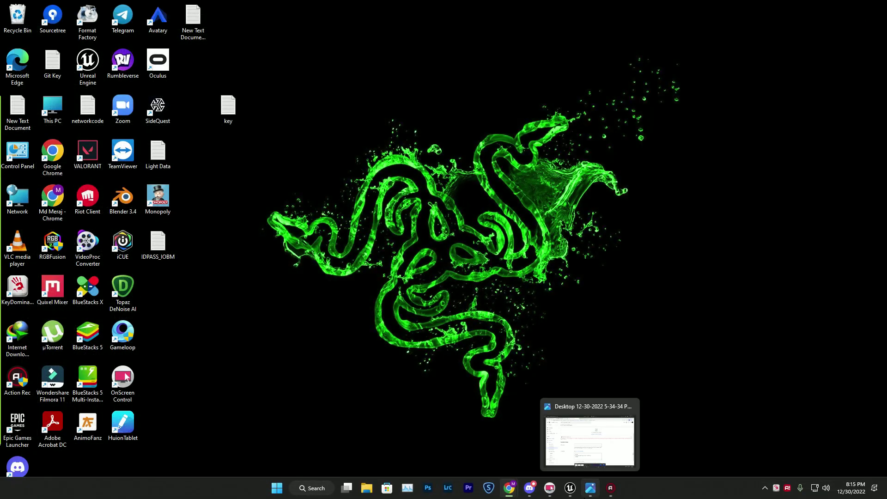
- In the UE5 editor, set Android packaging to Shipping configuration and Android (ETC2) flavor
{"action": "left_click", "coordinate": [570, 489]}
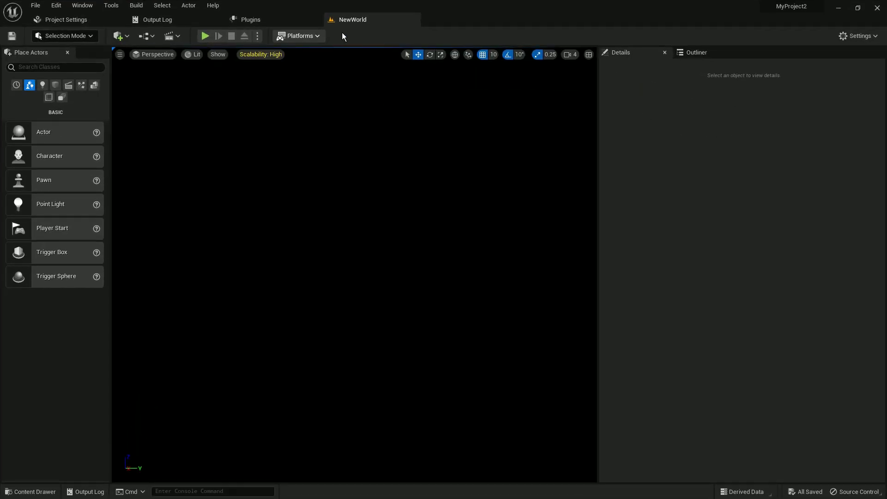
{"action": "left_click", "coordinate": [305, 36]}
{"action": "mouse_move", "coordinate": [321, 94]}
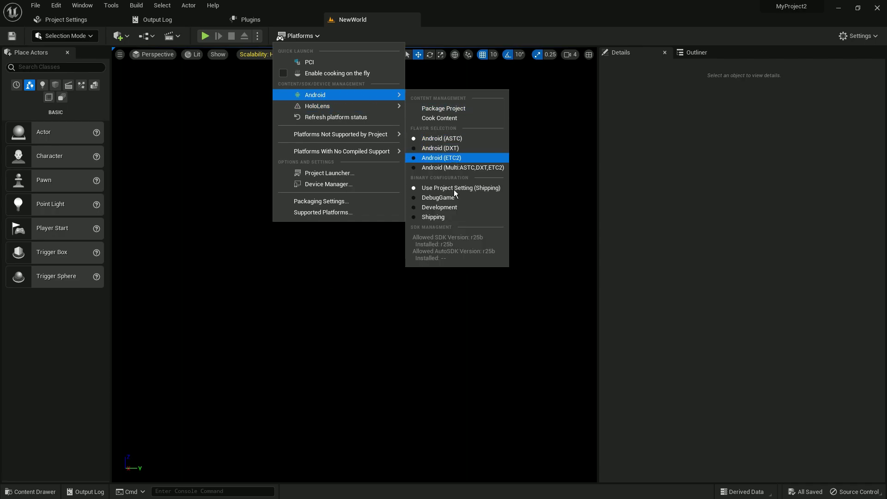
{"action": "left_click", "coordinate": [434, 217]}
{"action": "left_click", "coordinate": [318, 37]}
{"action": "mouse_move", "coordinate": [347, 98]}
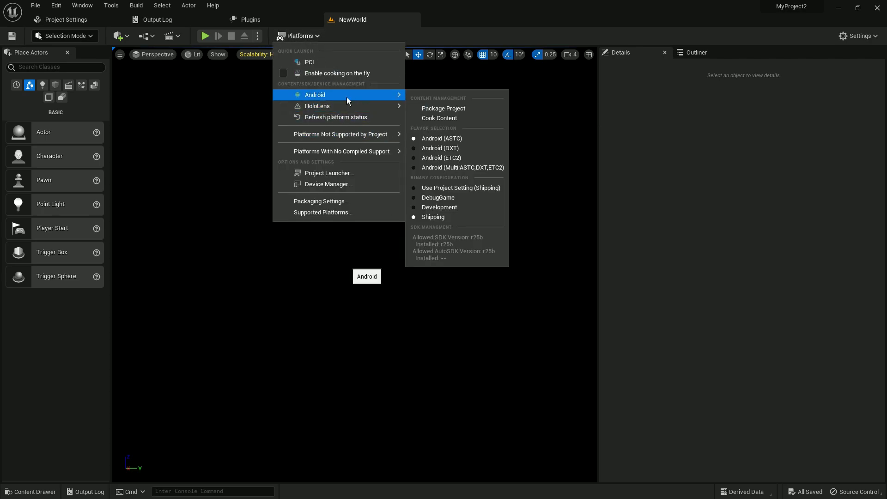
{"action": "left_click", "coordinate": [442, 158]}
- Start Package Project for Android to bring up the output folder picker
{"action": "left_click", "coordinate": [309, 37]}
{"action": "mouse_move", "coordinate": [348, 94]}
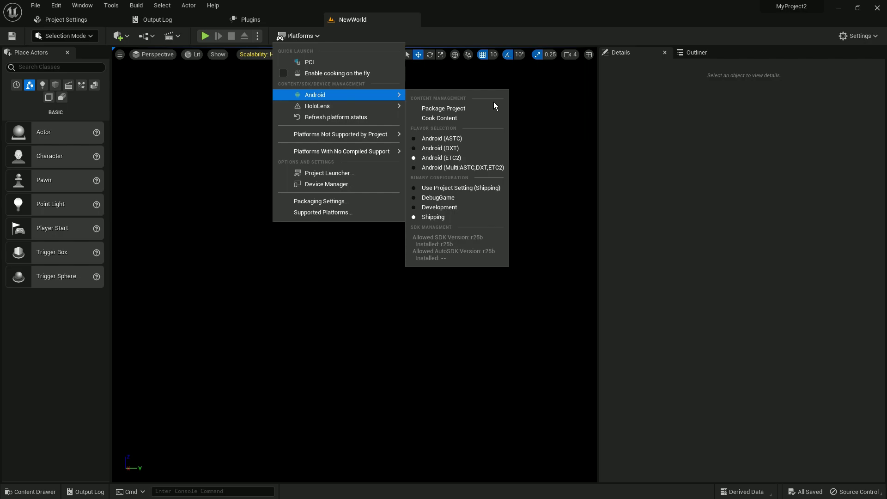
{"action": "left_click", "coordinate": [466, 107]}
{"action": "scroll", "coordinate": [157, 153], "scroll_direction": "up", "scroll_amount": 5}
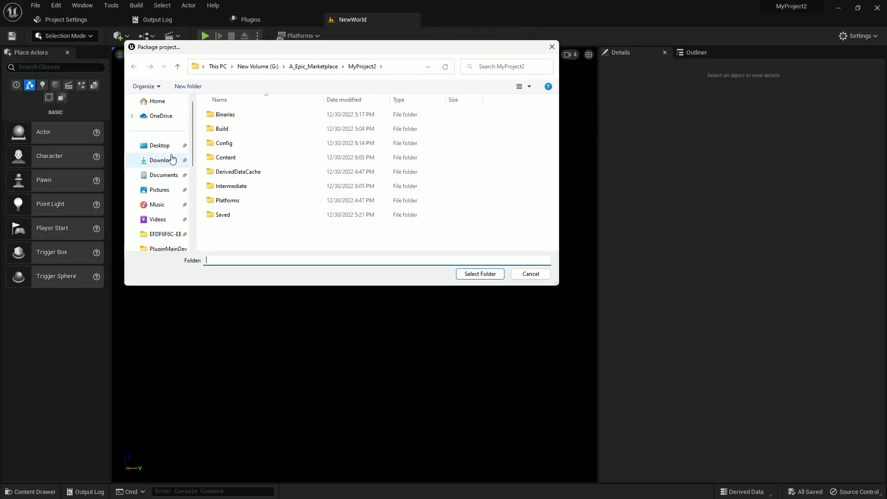
- Choose Videos as the Android (ETC2) packaging destination and start packaging
{"action": "left_click", "coordinate": [156, 219]}
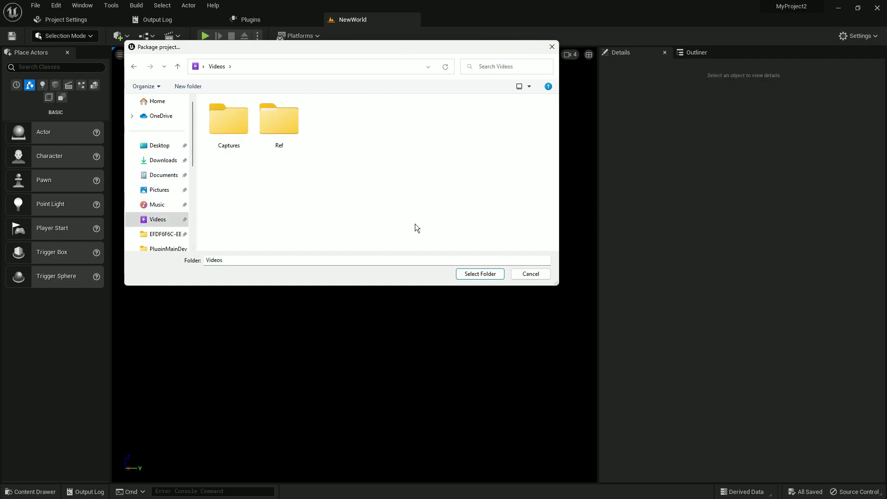
{"action": "left_click", "coordinate": [473, 277]}
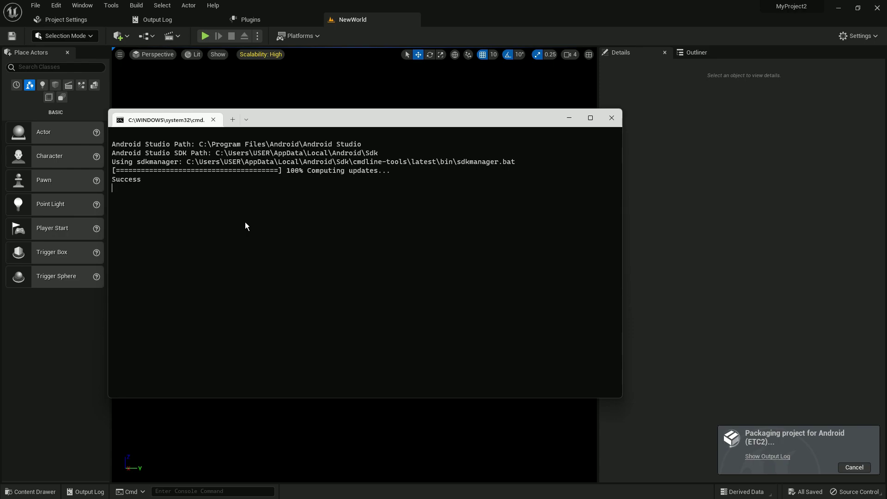
- Let the cmd SDK setup report 'SUCCESS: Specified value was saved', then view Unreal's packaging output log
{"action": "left_click", "coordinate": [276, 210]}
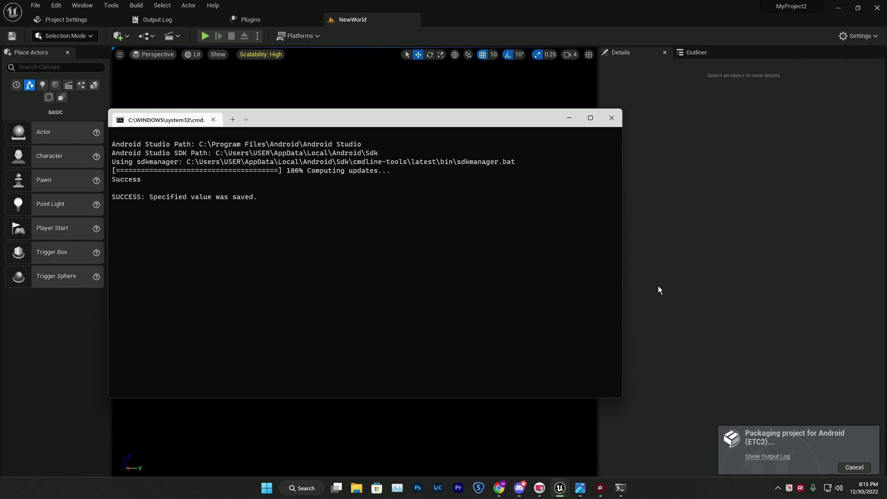
{"action": "left_click", "coordinate": [761, 457]}
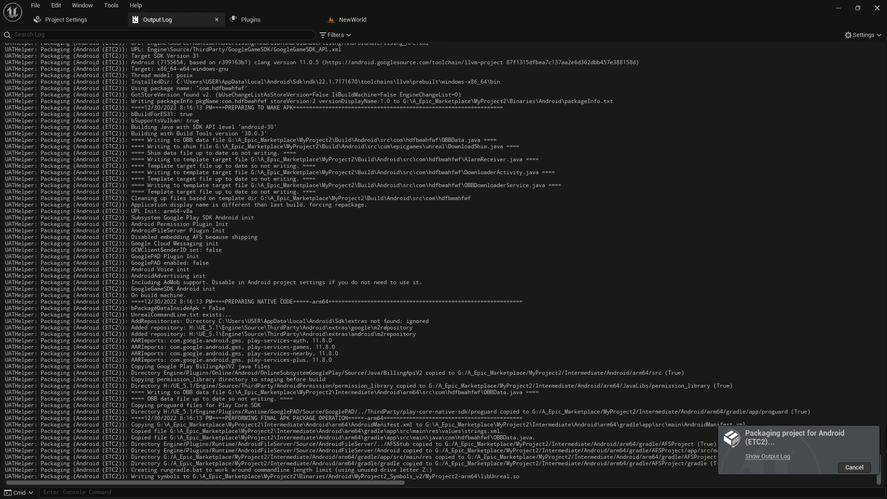
- Confirm mobile-Android-Shipping.aab uploaded as release 5 (1.0) in Play Console, then move it to review
{"action": "key", "text": "alt+Tab"}
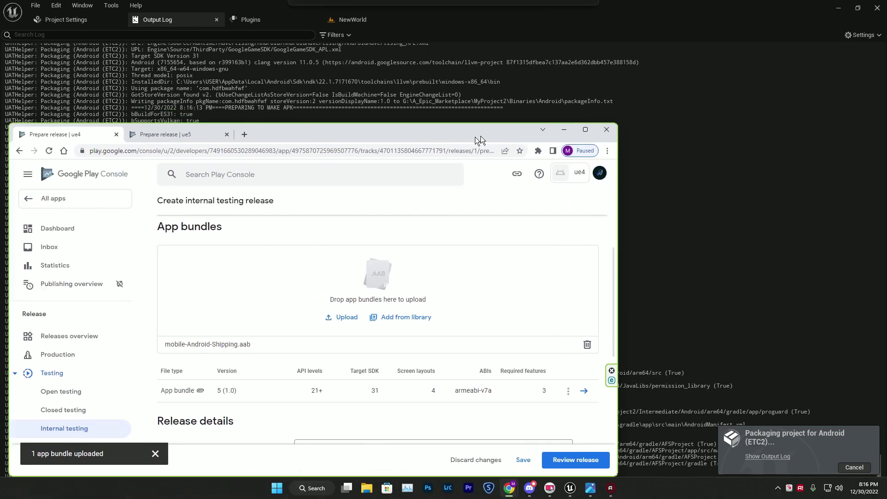
{"action": "left_click", "coordinate": [646, 98]}
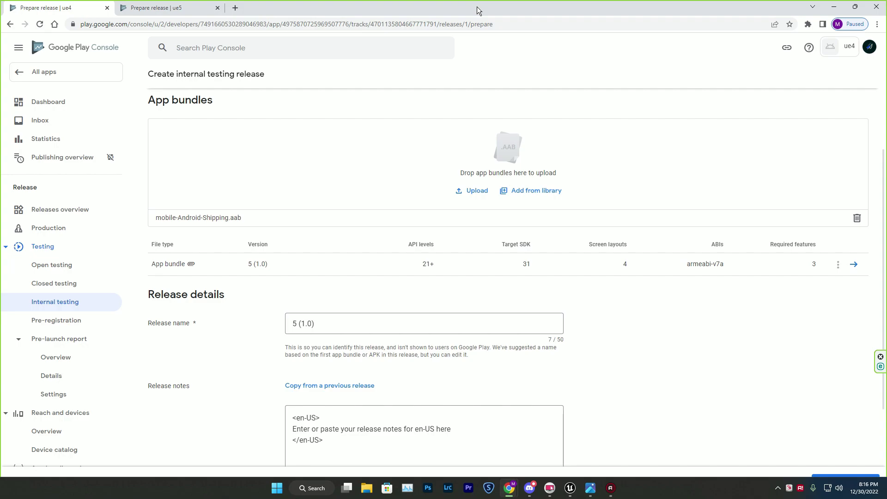
{"action": "key", "text": "super+Down"}
{"action": "key", "text": "super+Down"}
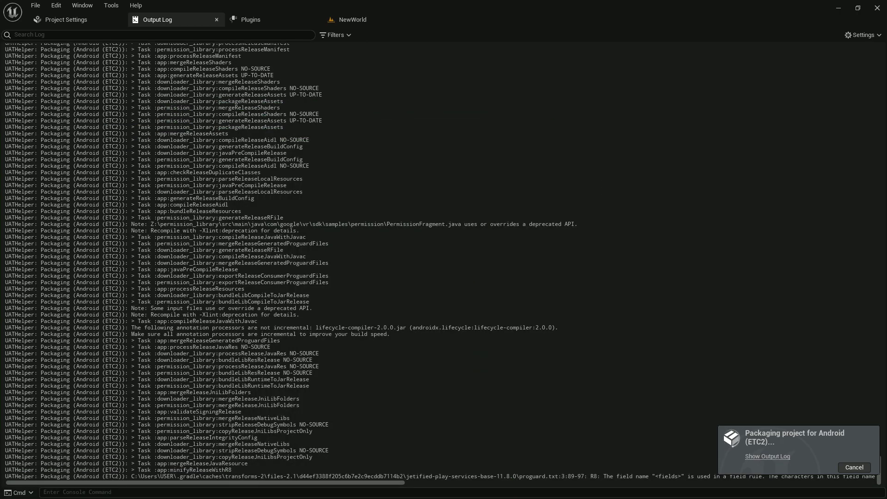
{"action": "key", "text": "alt+Tab"}
{"action": "key", "text": "F5"}
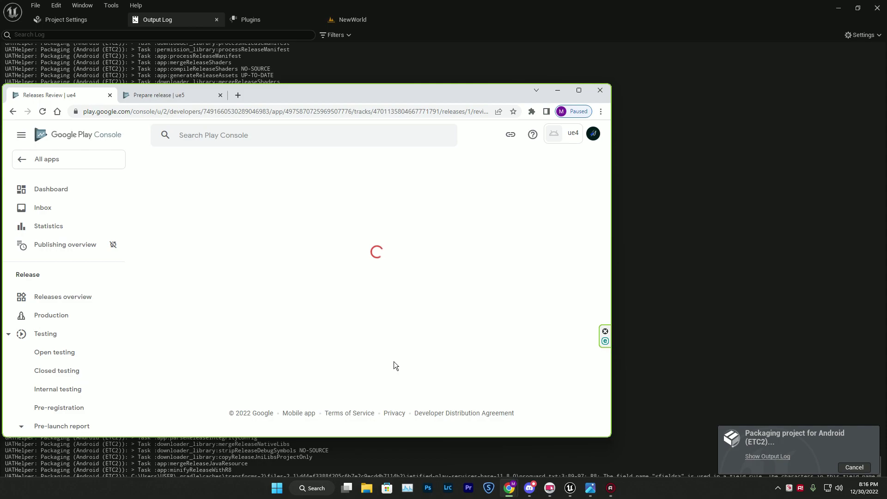
- Read the 2 review errors (32-bit-only native code, outdated billing library) and check Unreal's ExitCode=0 log
{"action": "left_click", "coordinate": [203, 283]}
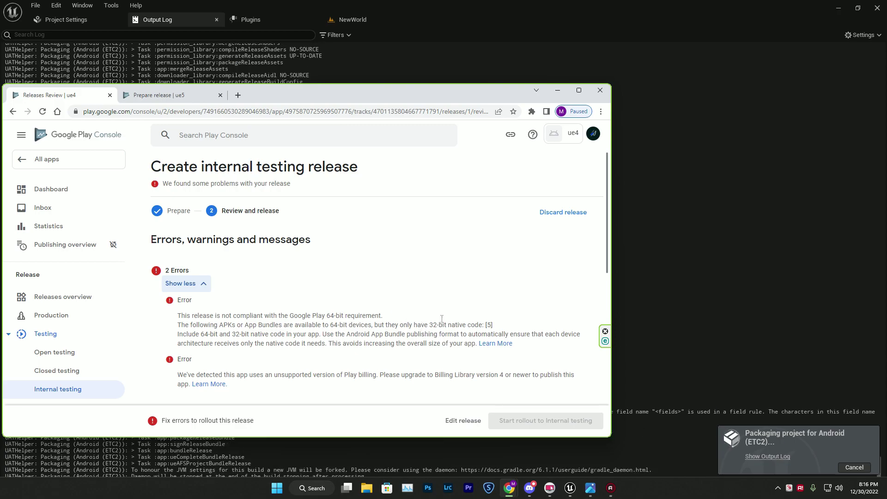
{"action": "scroll", "coordinate": [416, 307], "scroll_direction": "down", "scroll_amount": 2}
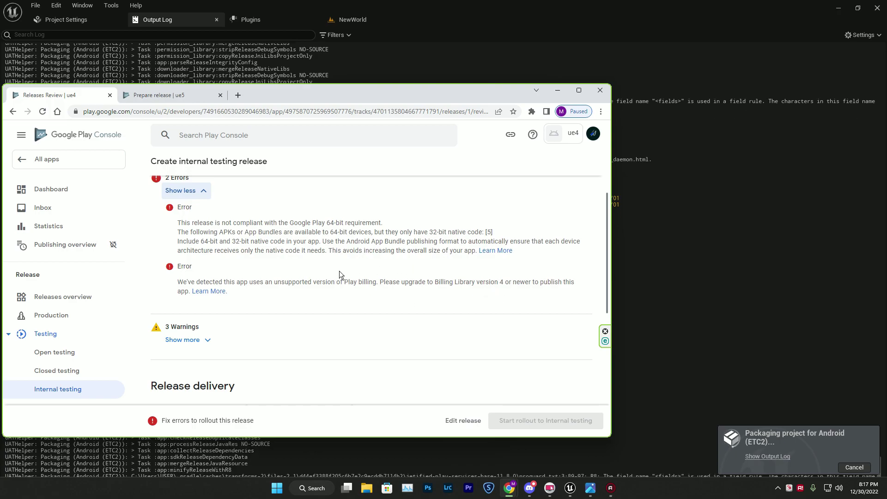
{"action": "scroll", "coordinate": [345, 249], "scroll_direction": "down", "scroll_amount": 3}
{"action": "scroll", "coordinate": [409, 316], "scroll_direction": "down", "scroll_amount": 3}
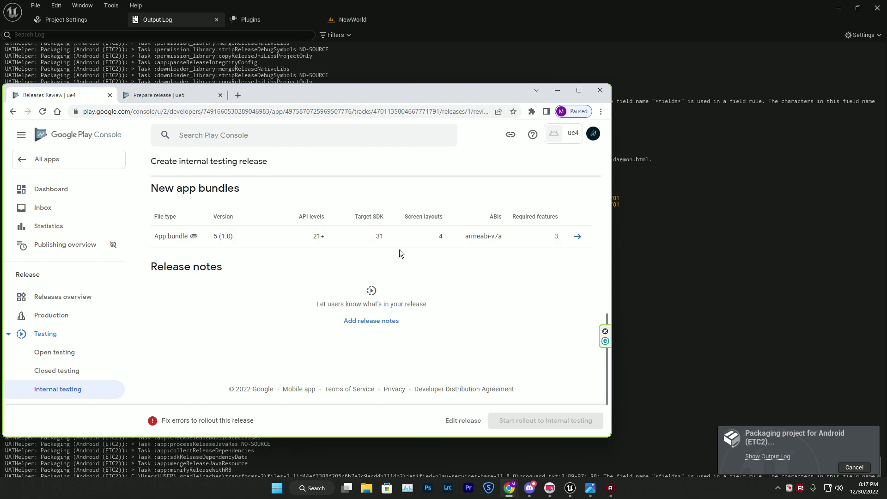
{"action": "left_click_drag", "start_coordinate": [339, 95], "coordinate": [0, 95]}
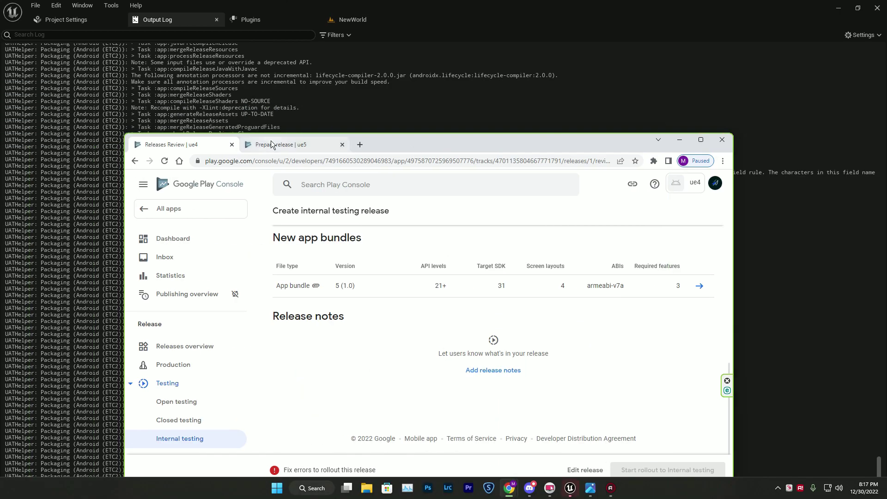
- Upload MyProject2-Android-Shipping.aab from Videos\Android_ETC2 to the ue5 app's internal testing release
{"action": "left_click", "coordinate": [272, 141]}
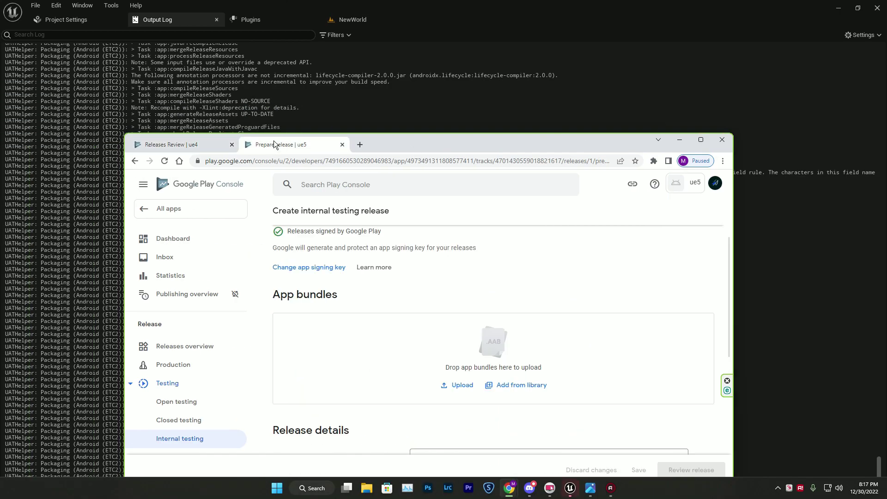
{"action": "scroll", "coordinate": [514, 294], "scroll_direction": "down", "scroll_amount": 3}
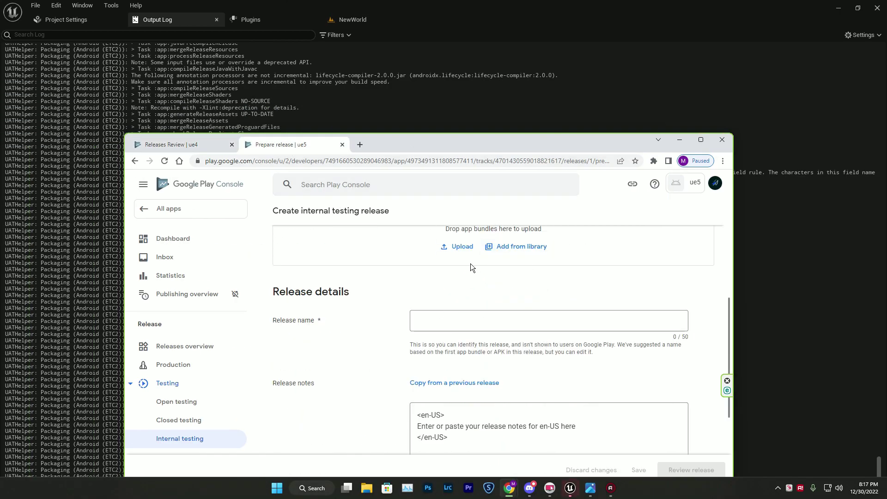
{"action": "left_click", "coordinate": [459, 247]}
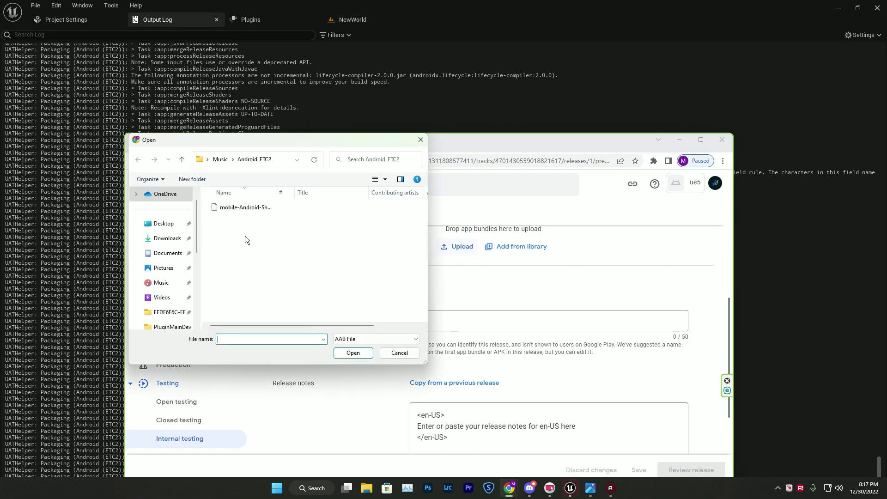
{"action": "left_click", "coordinate": [162, 297]}
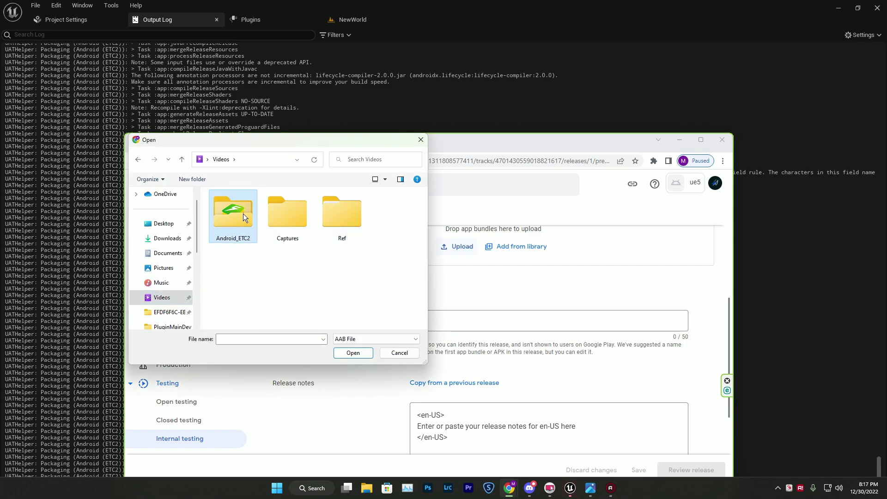
{"action": "double_click", "coordinate": [214, 221]}
{"action": "left_click", "coordinate": [336, 218]}
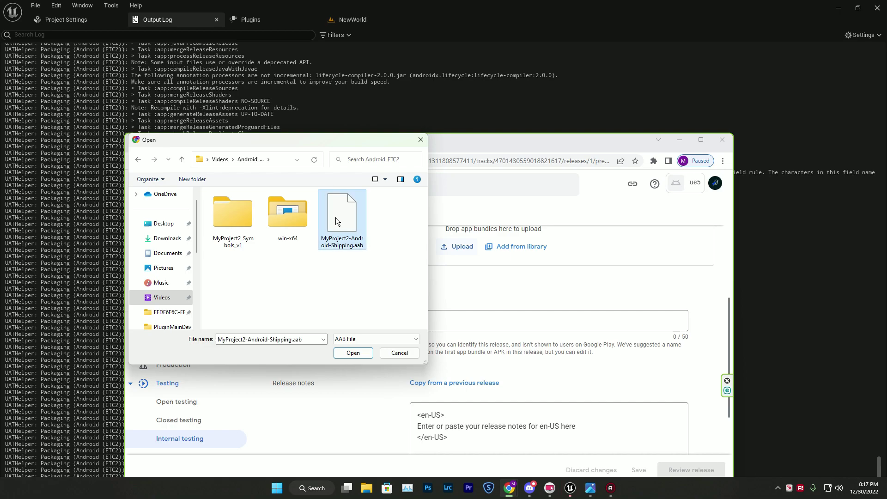
{"action": "left_click", "coordinate": [354, 353]}
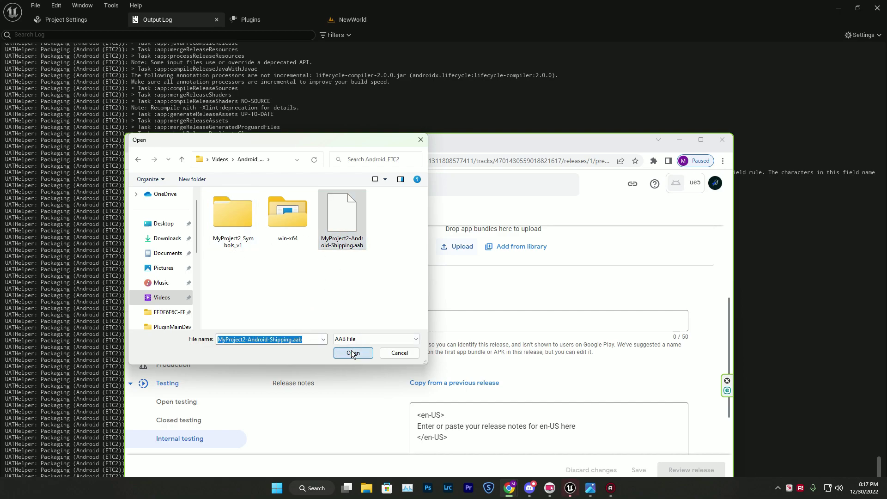